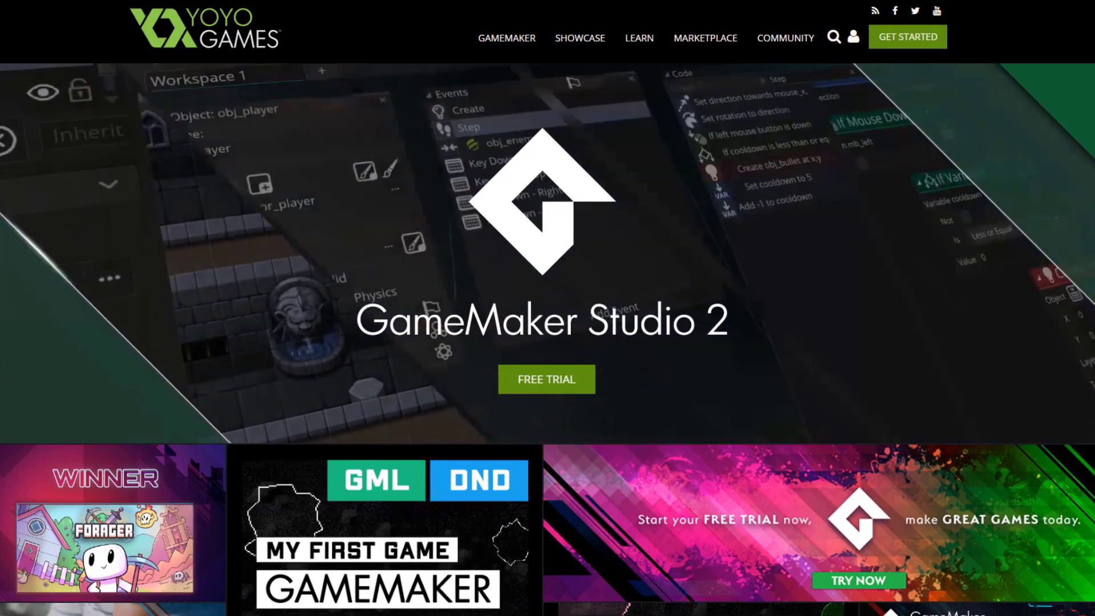
- Install GameMaker Studio 2 Desktop from Steam with desktop and start menu shortcuts
{"action": "left_click", "coordinate": [122, 239]}
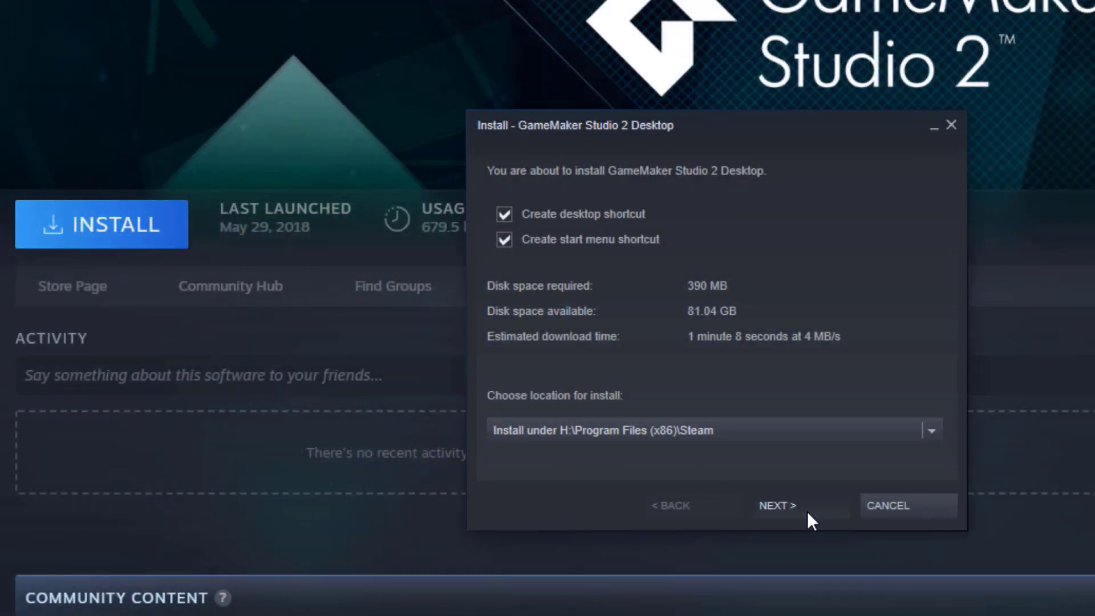
{"action": "left_click", "coordinate": [807, 511]}
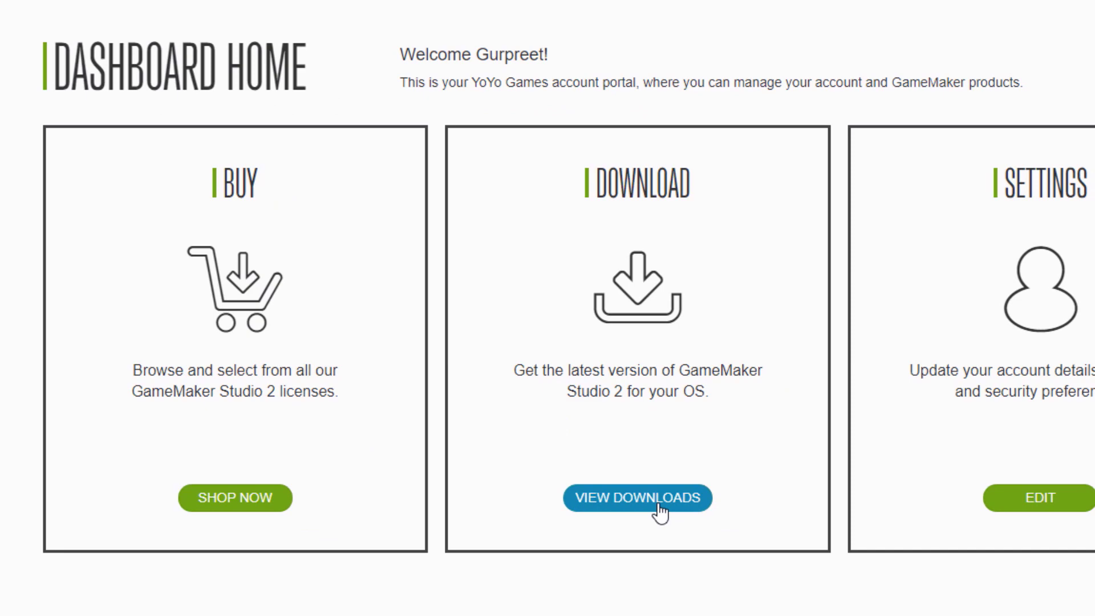
- Run the GameMaker Studio 2 installer with the licence accepted, default components and default install location
{"action": "left_click", "coordinate": [662, 499]}
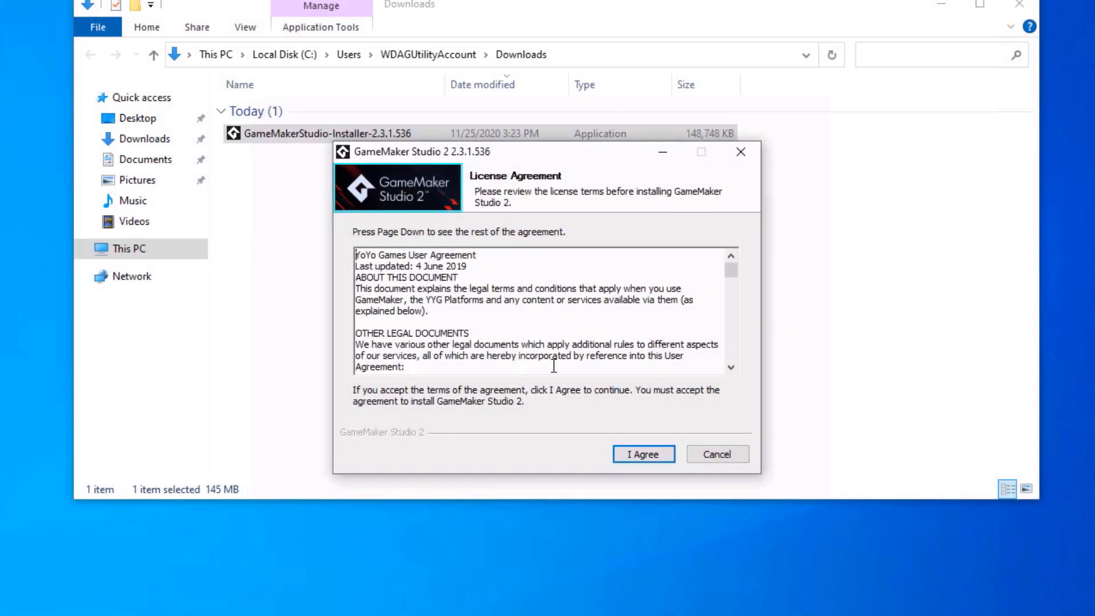
{"action": "left_click", "coordinate": [645, 457]}
{"action": "left_click", "coordinate": [645, 457]}
{"action": "left_click", "coordinate": [645, 457]}
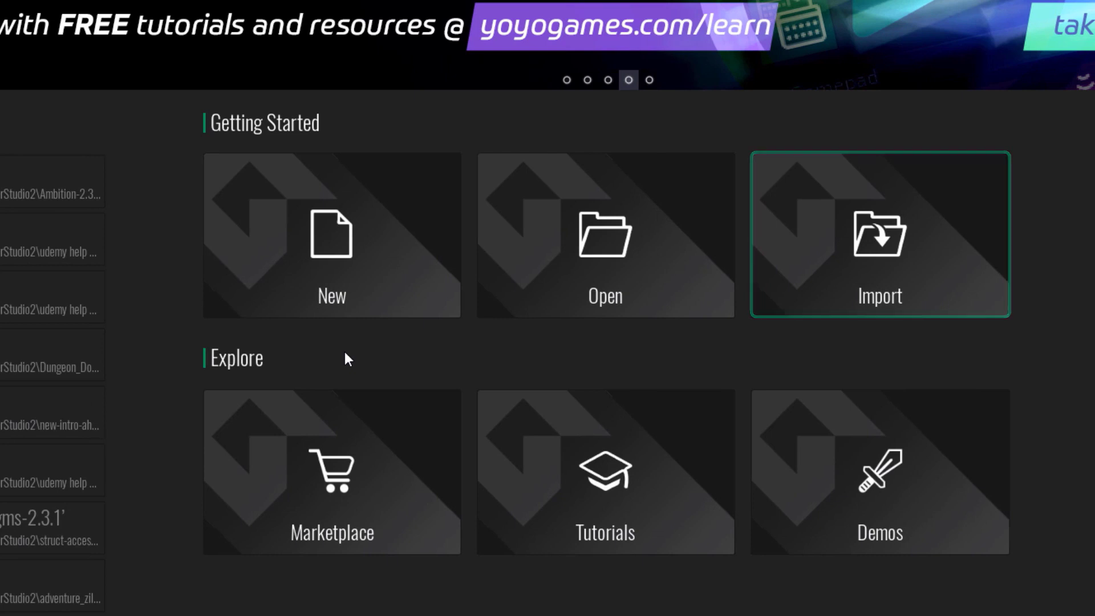
- Create a new GameMaker Language project saved as 'gamemaker-introduction'
{"action": "left_click", "coordinate": [333, 311]}
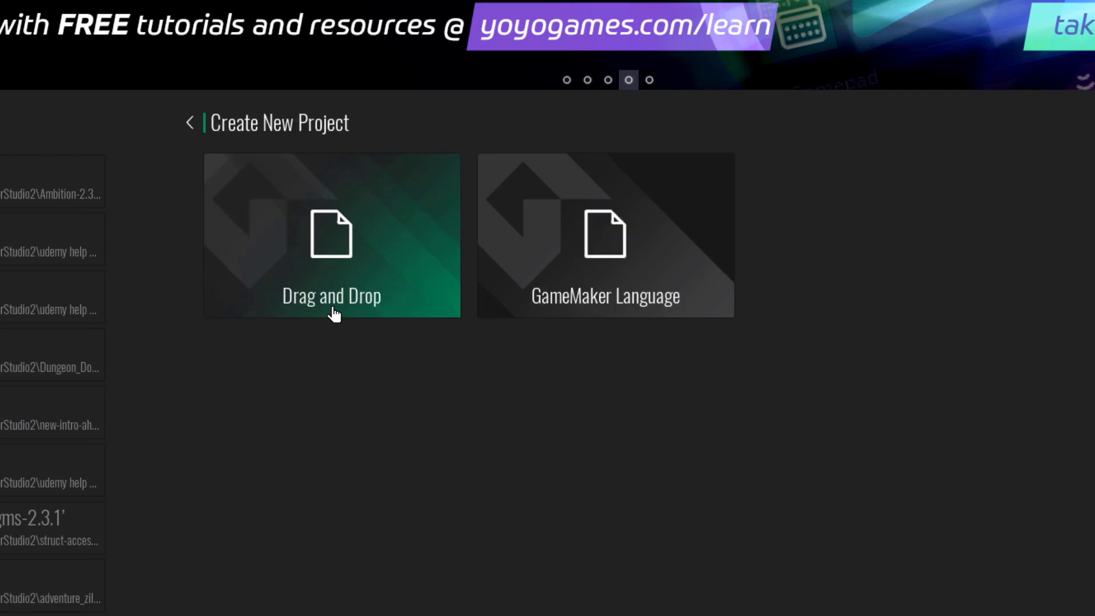
{"action": "left_click", "coordinate": [333, 314]}
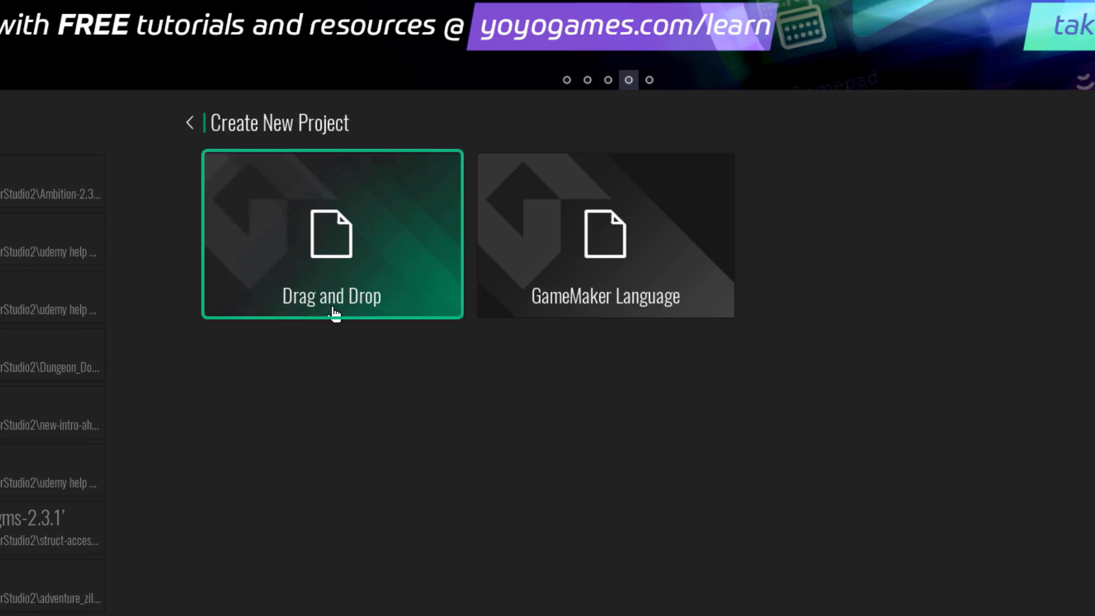
{"action": "left_click", "coordinate": [615, 314]}
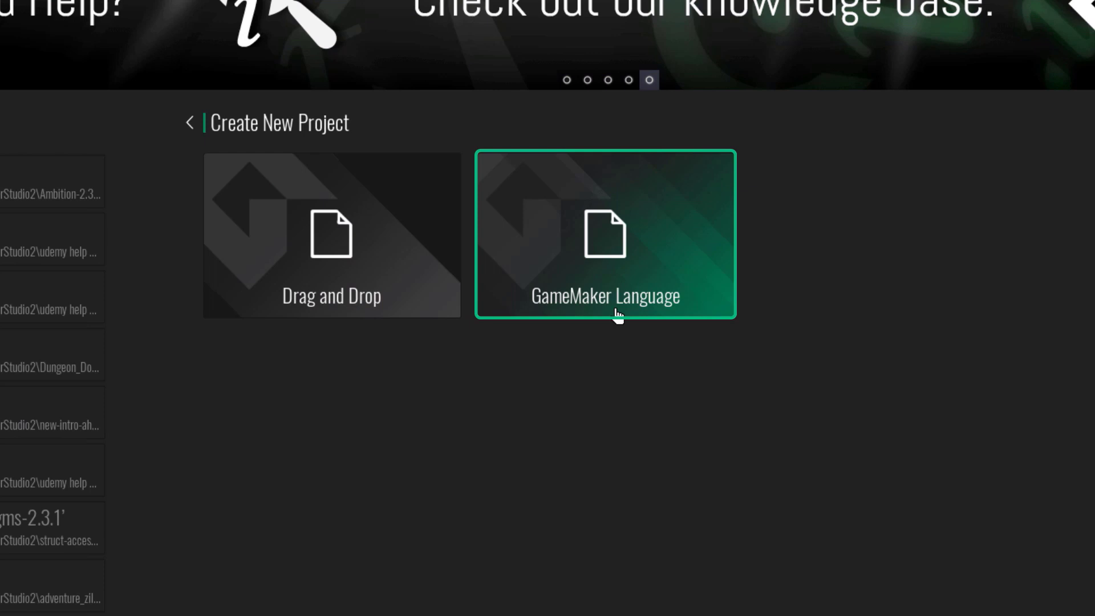
{"action": "left_click", "coordinate": [617, 314]}
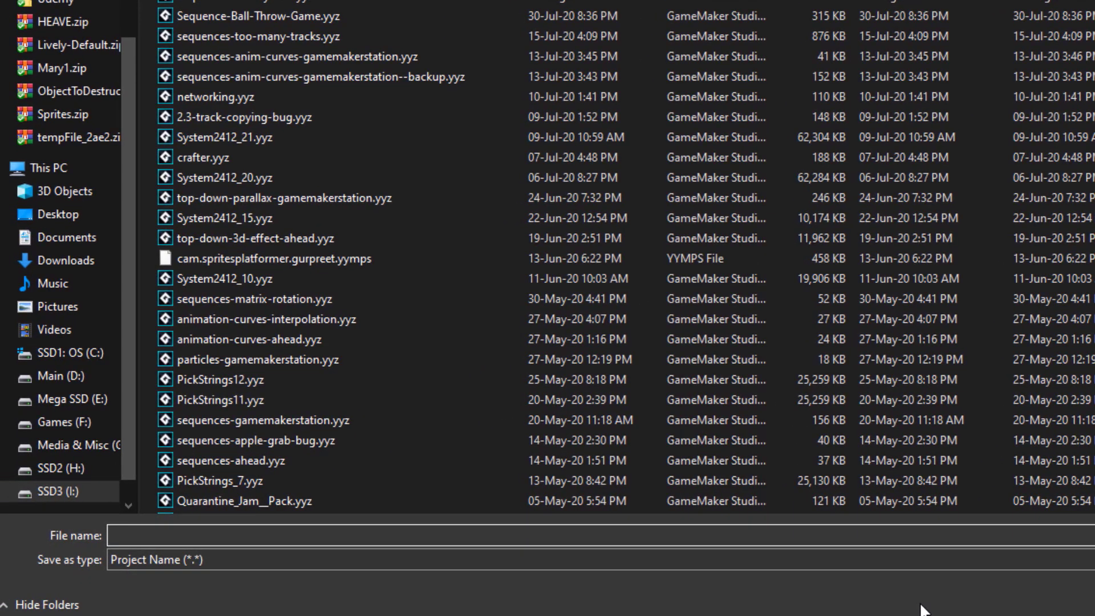
{"action": "type", "text": "gamemaker-introduction"}
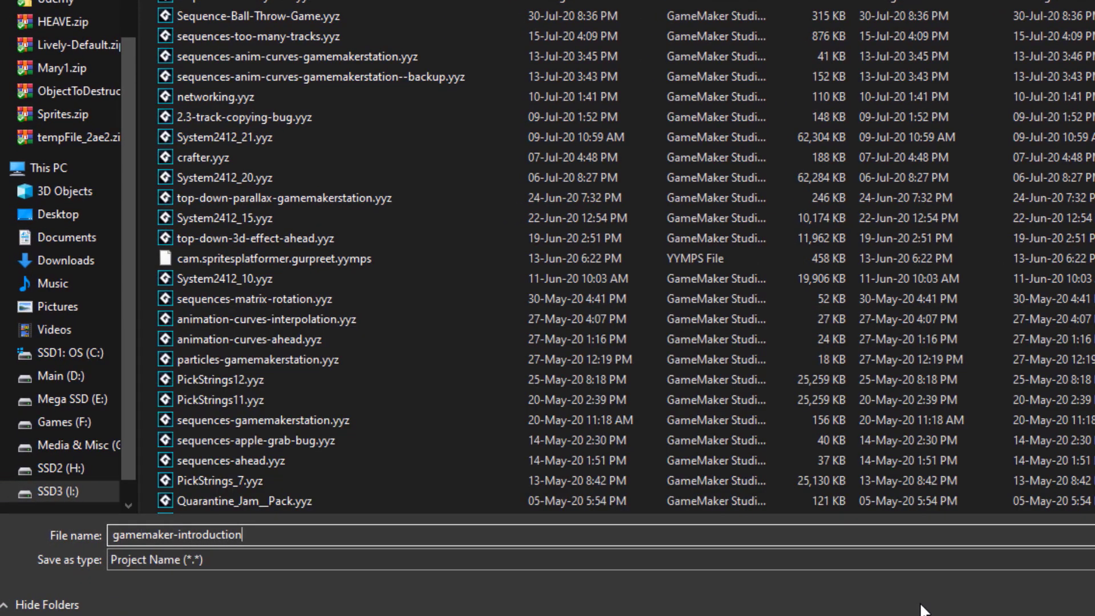
{"action": "key", "text": "Return"}
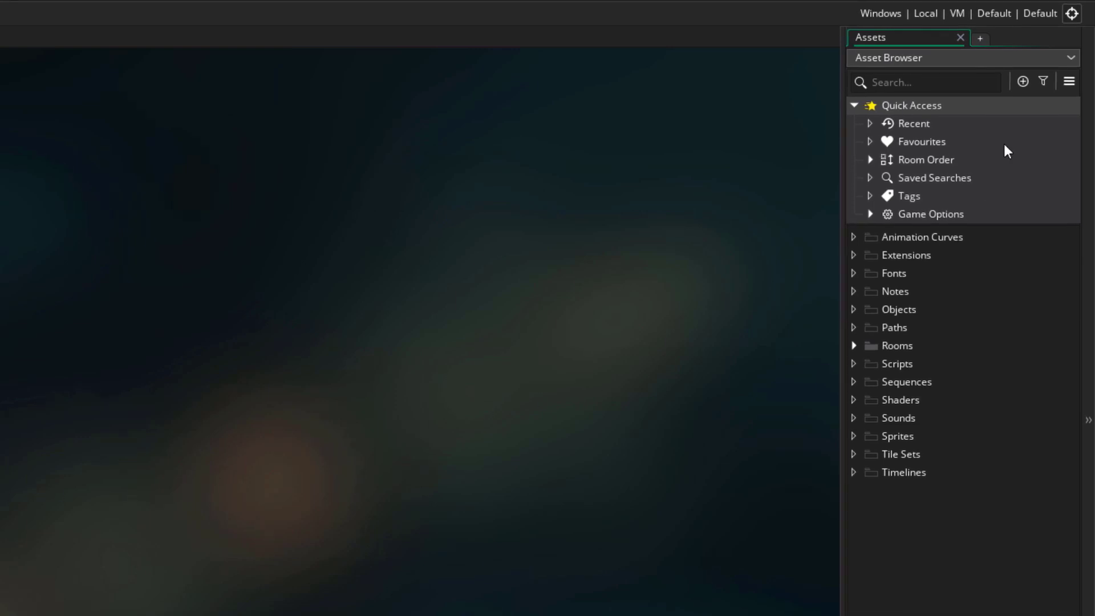
- Delete the Tile Sets and Timelines folders from the Asset Browser
{"action": "left_click", "coordinate": [1024, 81]}
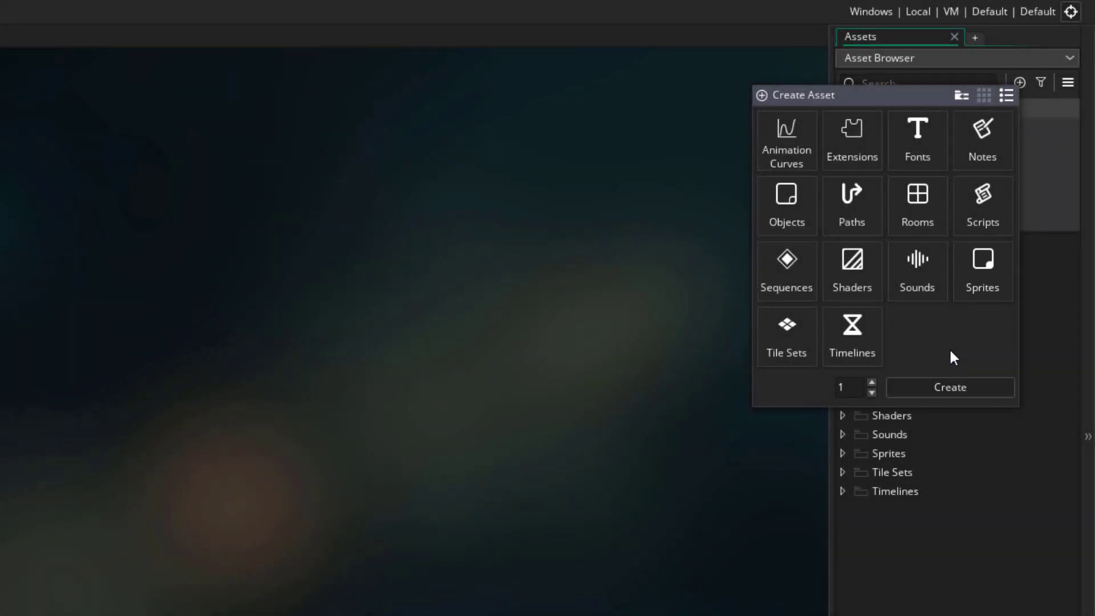
{"action": "left_click", "coordinate": [934, 548]}
{"action": "left_click", "coordinate": [924, 491]}
{"action": "left_click", "coordinate": [923, 472], "text": "shift"}
{"action": "key", "text": "Delete"}
{"action": "key", "text": "Return"}
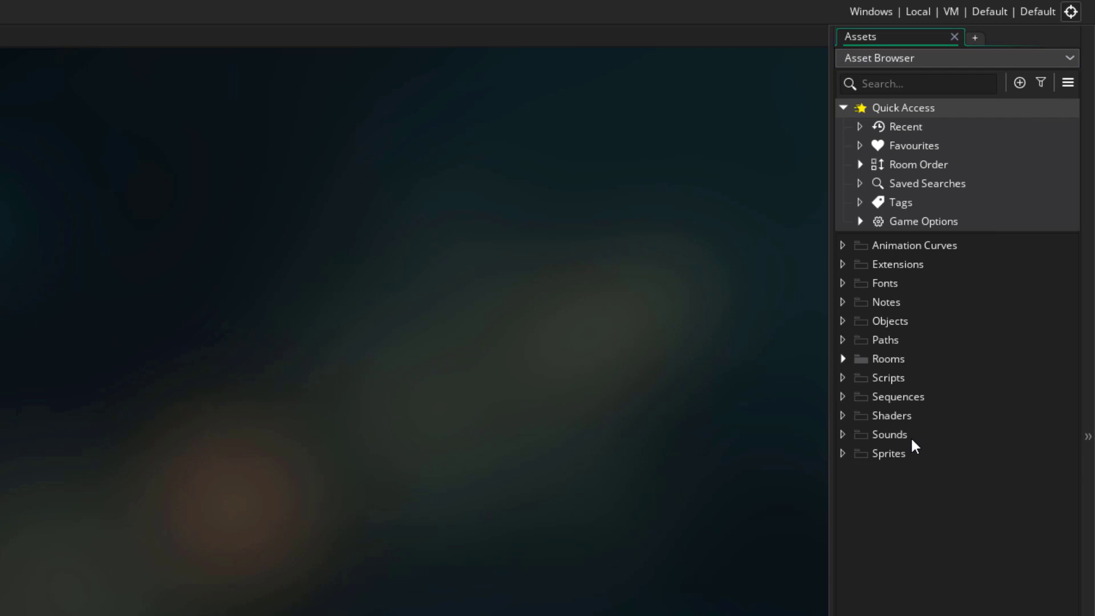
- Delete the Scripts through Sounds folders and the Paths folder
{"action": "left_click", "coordinate": [912, 435]}
{"action": "left_click", "coordinate": [909, 378], "text": "shift"}
{"action": "key", "text": "Delete"}
{"action": "key", "text": "Return"}
{"action": "left_click", "coordinate": [905, 340]}
{"action": "key", "text": "Delete"}
{"action": "key", "text": "Return"}
- Delete the remaining Animation Curves through Notes folders
{"action": "left_click", "coordinate": [901, 301]}
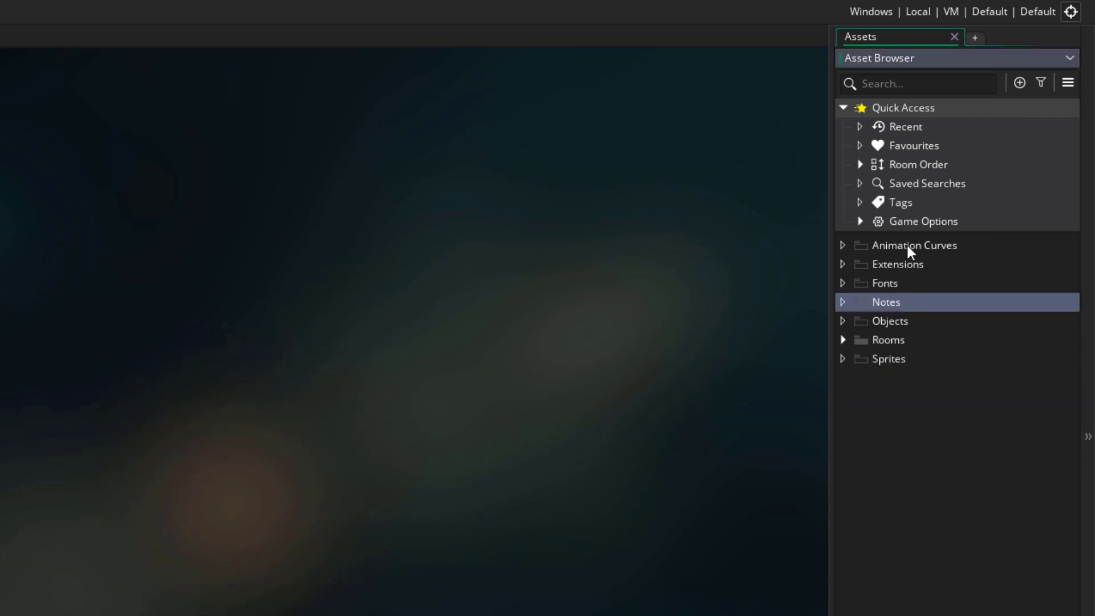
{"action": "left_click", "coordinate": [906, 245], "text": "shift"}
{"action": "key", "text": "Delete"}
{"action": "key", "text": "Return"}
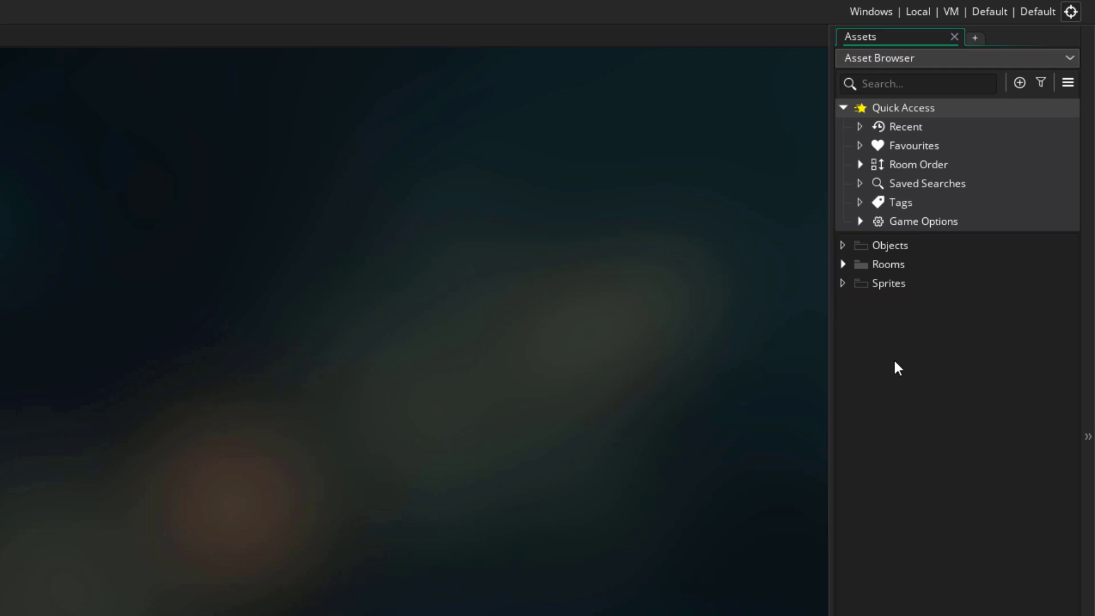
- Open Room1 from the Rooms folder and frame its 1366 × 768 grid in the Room Editor
{"action": "left_click", "coordinate": [844, 264]}
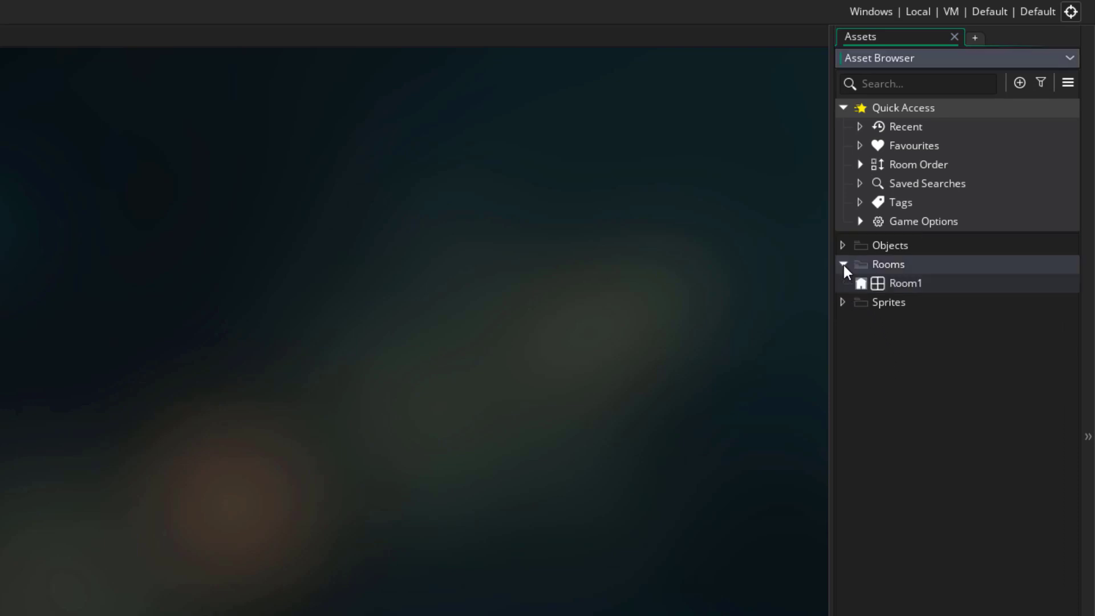
{"action": "left_click", "coordinate": [934, 286]}
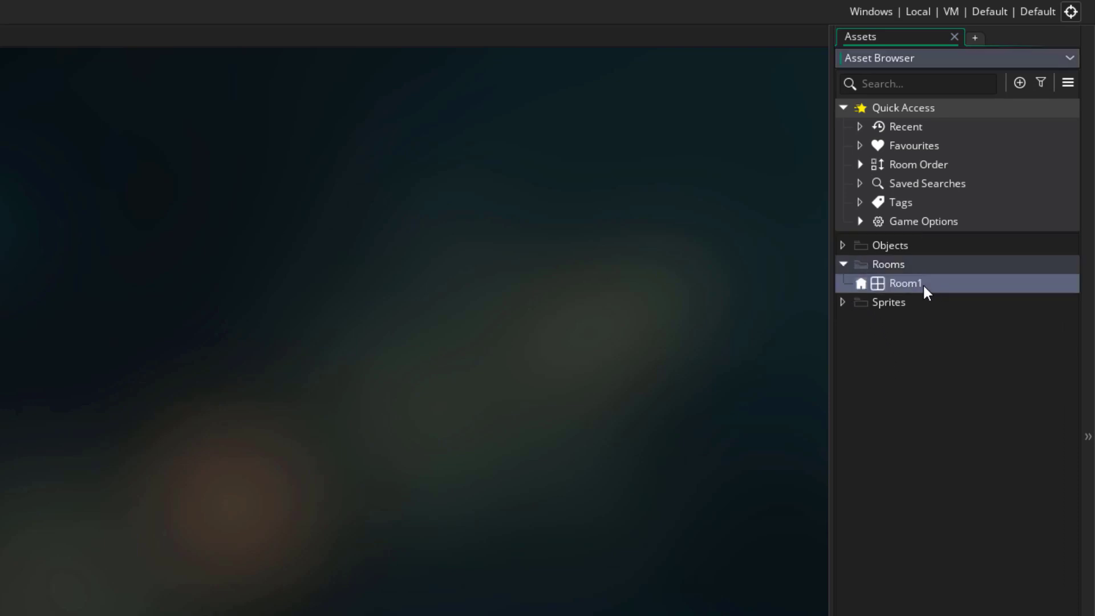
{"action": "double_click", "coordinate": [905, 285]}
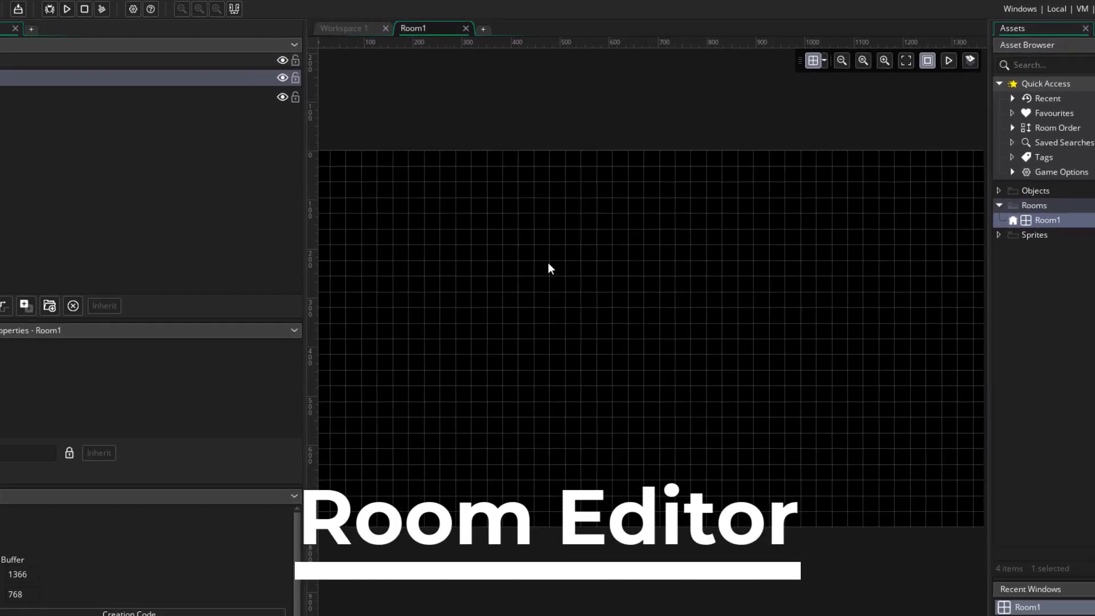
{"action": "scroll", "coordinate": [568, 274], "scroll_direction": "down", "scroll_amount": 2, "text": "ctrl"}
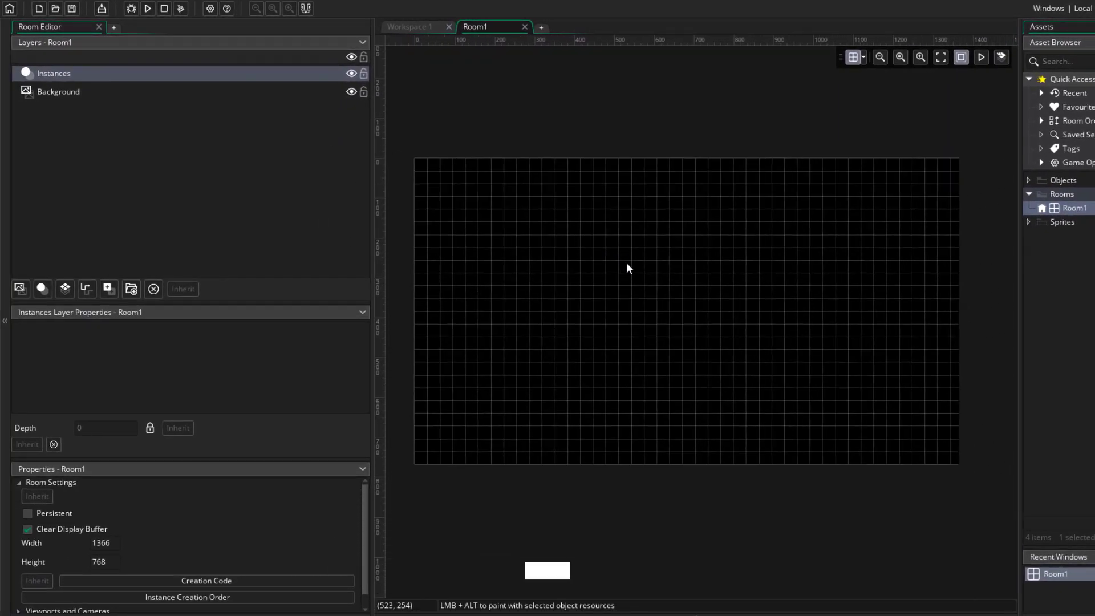
{"action": "mouse_move", "coordinate": [626, 268]}
{"action": "middle_mouse_down"}
{"action": "mouse_move", "coordinate": [707, 284]}
{"action": "mouse_move", "coordinate": [615, 325]}
{"action": "mouse_move", "coordinate": [674, 269]}
{"action": "mouse_move", "coordinate": [614, 284]}
{"action": "middle_mouse_up"}
{"action": "scroll", "coordinate": [674, 271], "scroll_direction": "up", "scroll_amount": 3, "text": "ctrl"}
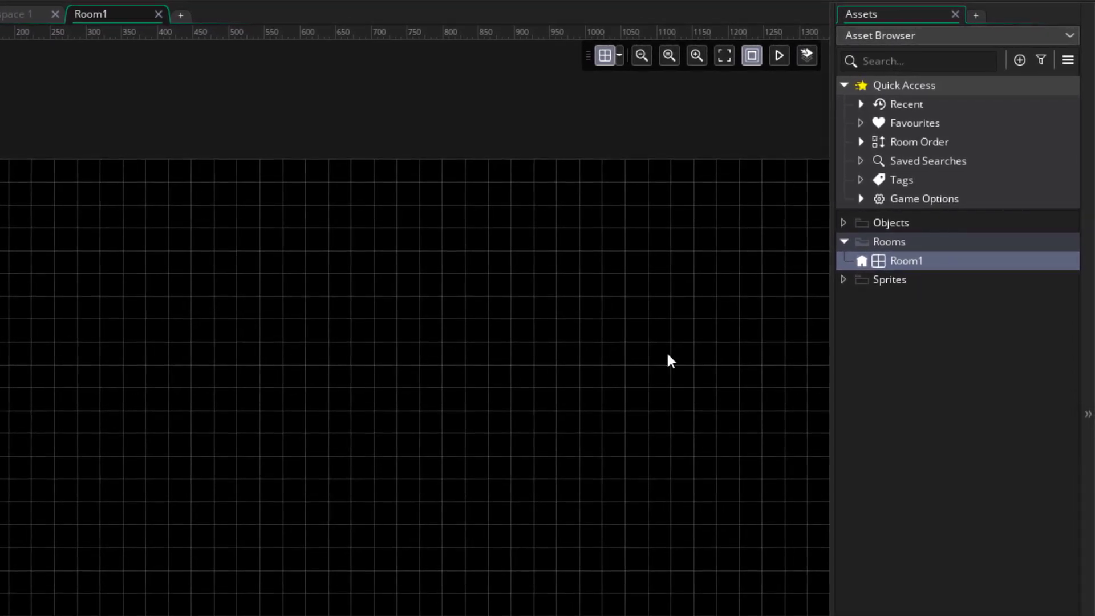
- Add an object named oMyObject to the Objects folder, then go back to the Room1 tab
{"action": "left_click", "coordinate": [881, 223]}
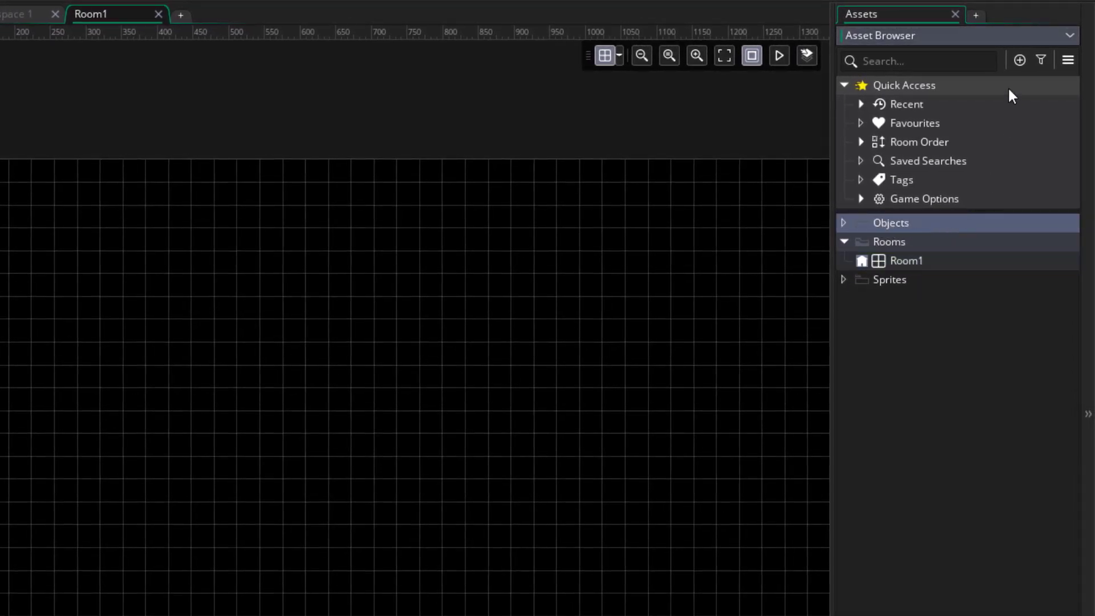
{"action": "left_click", "coordinate": [1020, 60]}
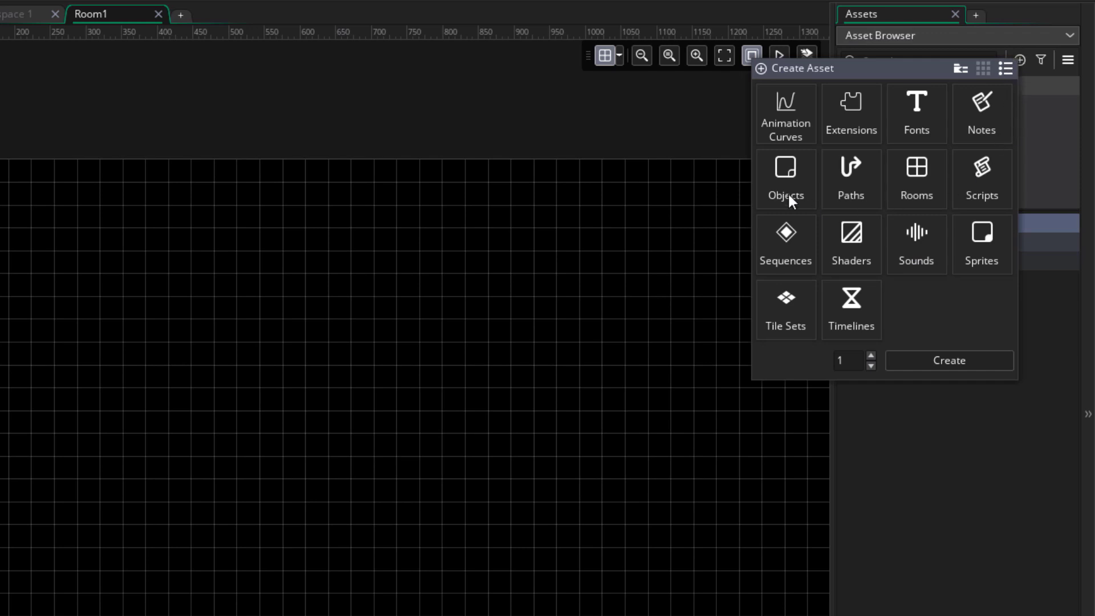
{"action": "double_click", "coordinate": [786, 177]}
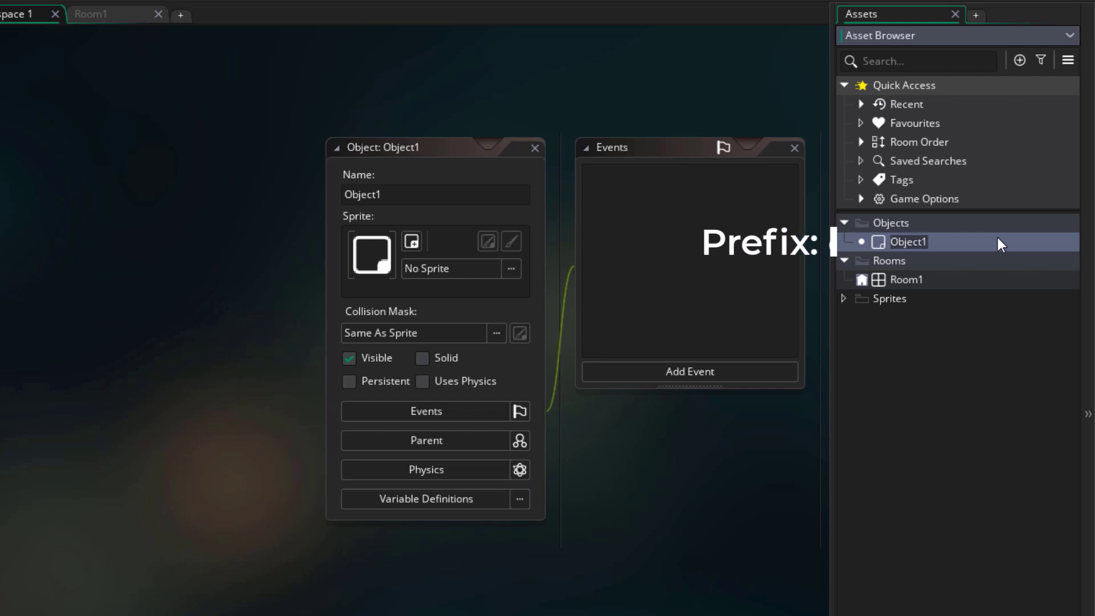
{"action": "type", "text": "oMy"}
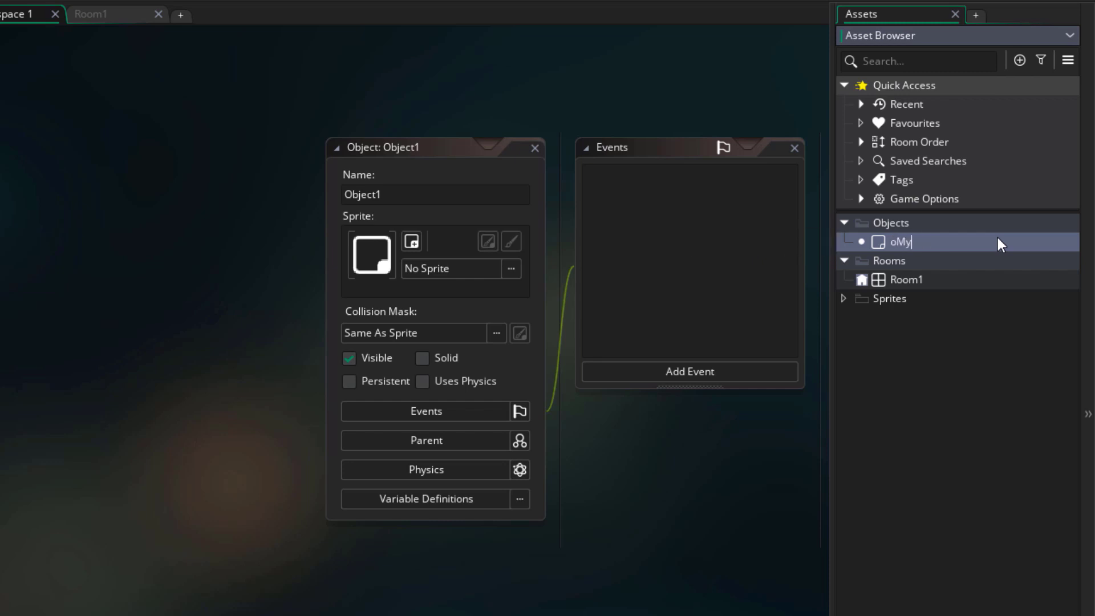
{"action": "type", "text": "Object"}
{"action": "key", "text": "Return"}
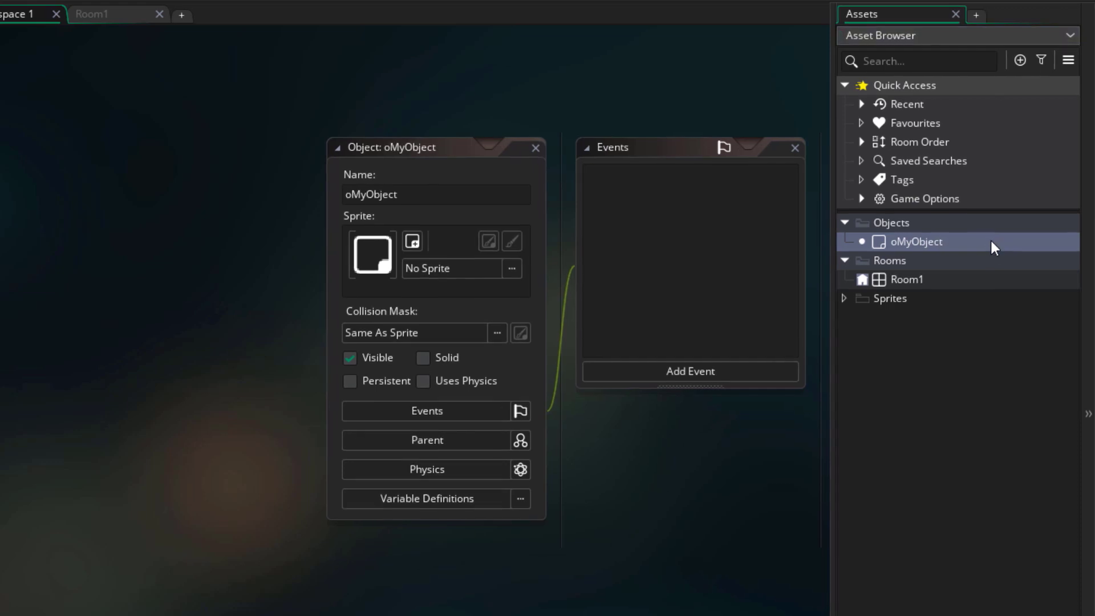
{"action": "left_click", "coordinate": [479, 150]}
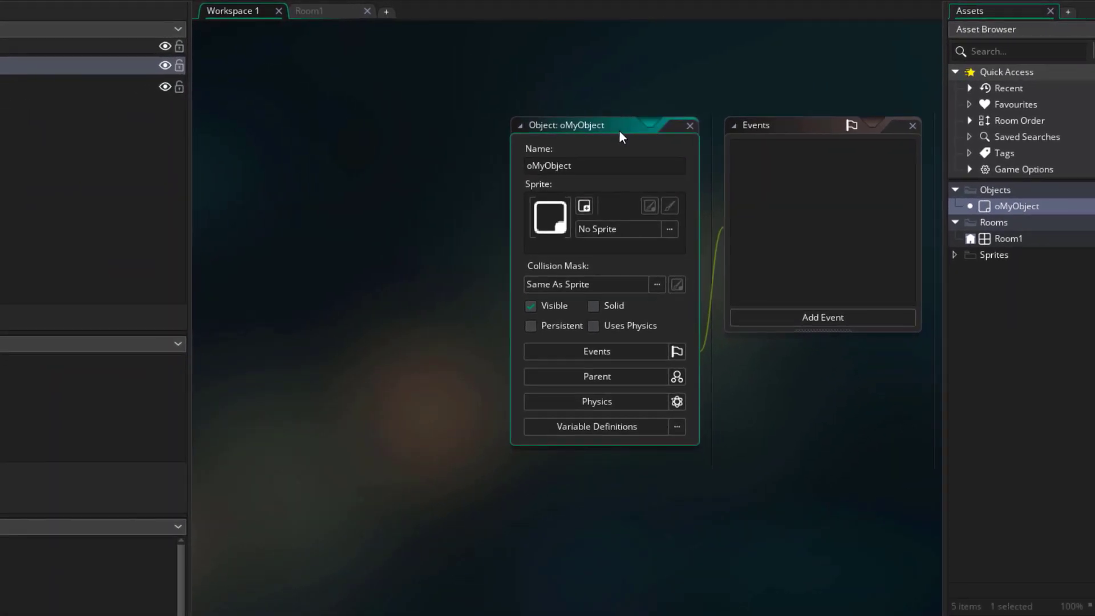
{"action": "middle_click_drag", "start_coordinate": [837, 376], "coordinate": [696, 385]}
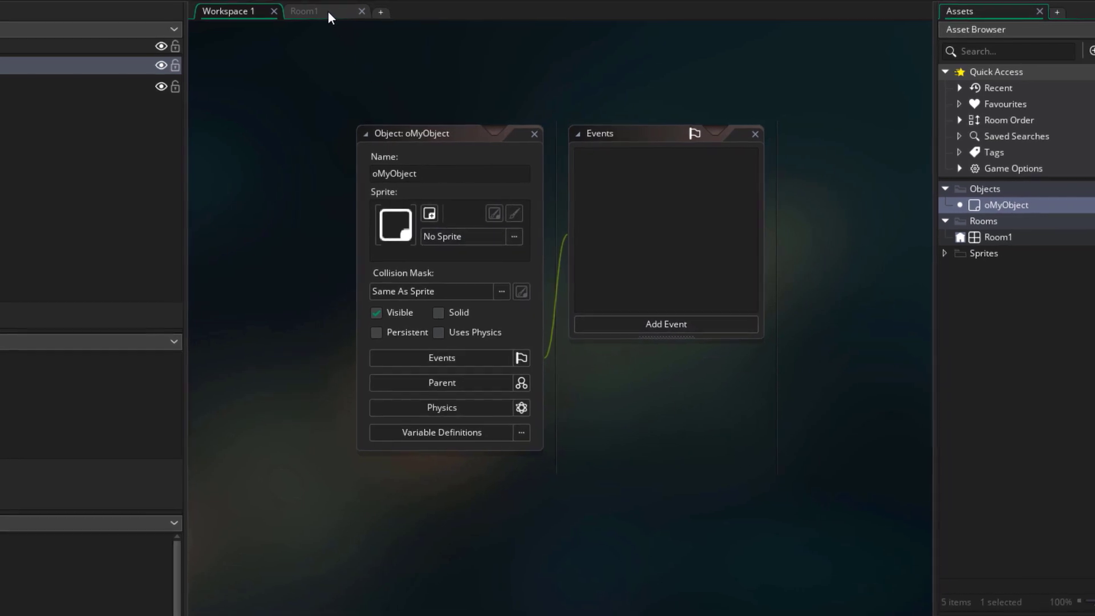
{"action": "left_click", "coordinate": [328, 12]}
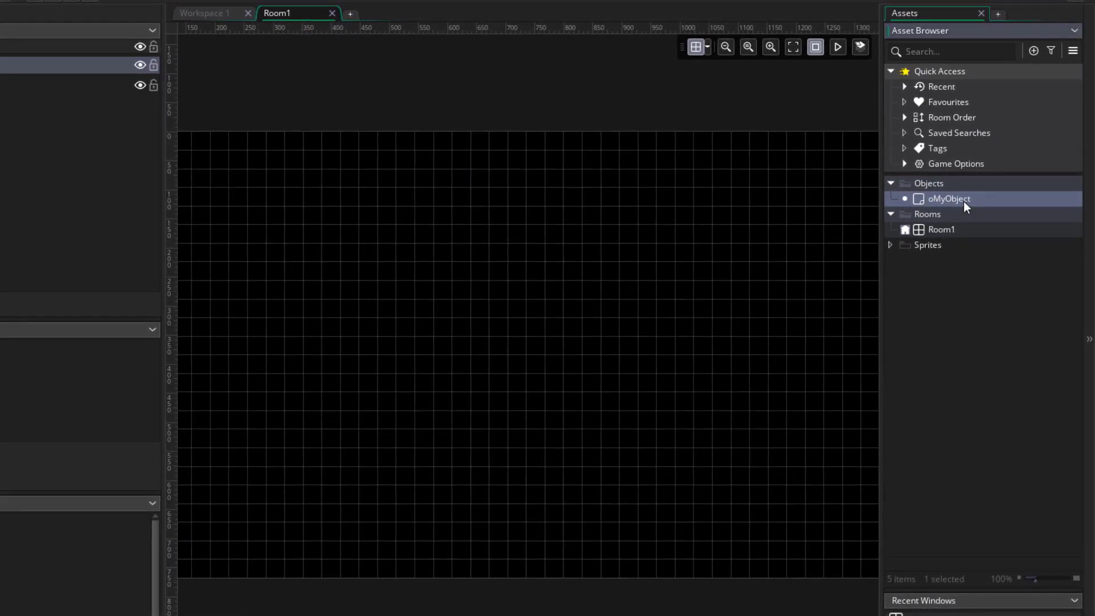
- Drag three oMyObject instances side by side onto Room1's Instances layer
{"action": "left_click_drag", "start_coordinate": [964, 201], "coordinate": [666, 276]}
{"action": "left_click_drag", "start_coordinate": [408, 291], "coordinate": [408, 293]}
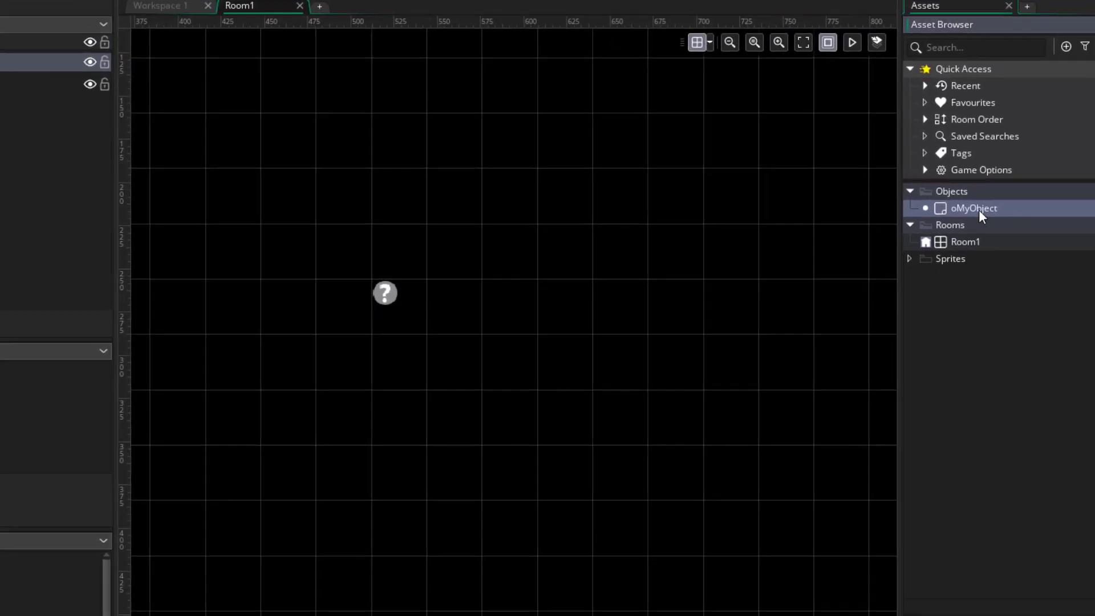
{"action": "left_click_drag", "start_coordinate": [979, 210], "coordinate": [471, 303]}
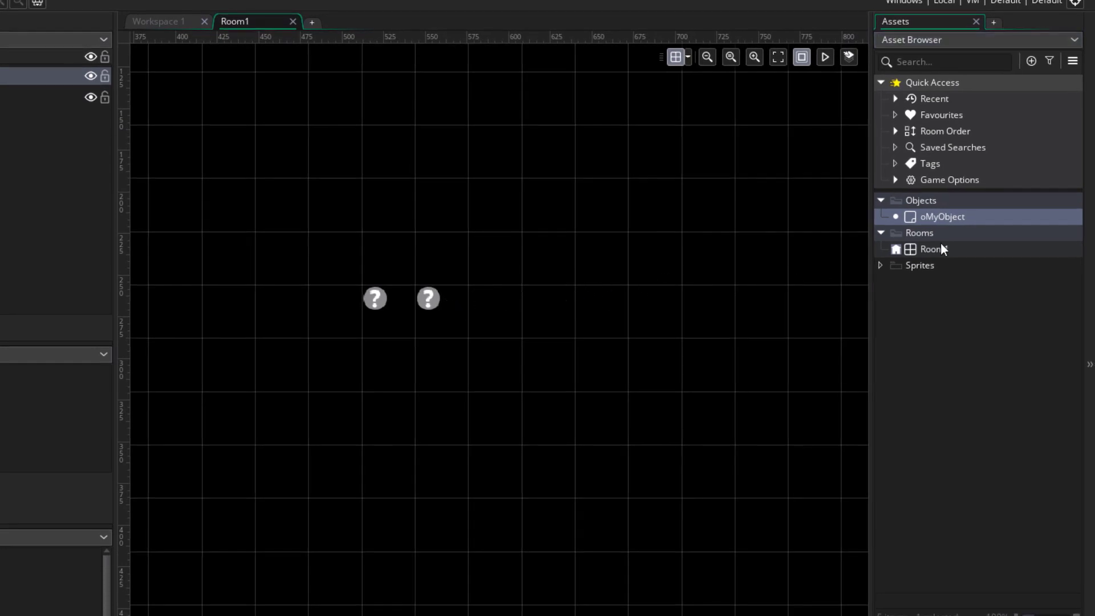
{"action": "left_click_drag", "start_coordinate": [943, 217], "coordinate": [535, 299]}
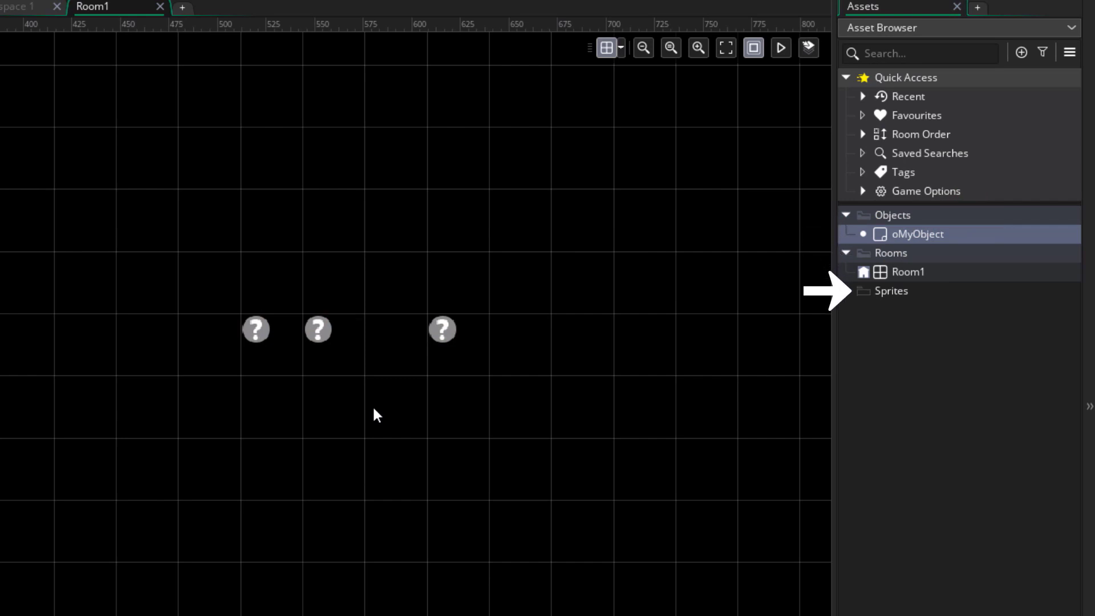
- Add a 64 × 64 sprite to the Sprites folder and name it sMySprite
{"action": "left_click", "coordinate": [917, 294]}
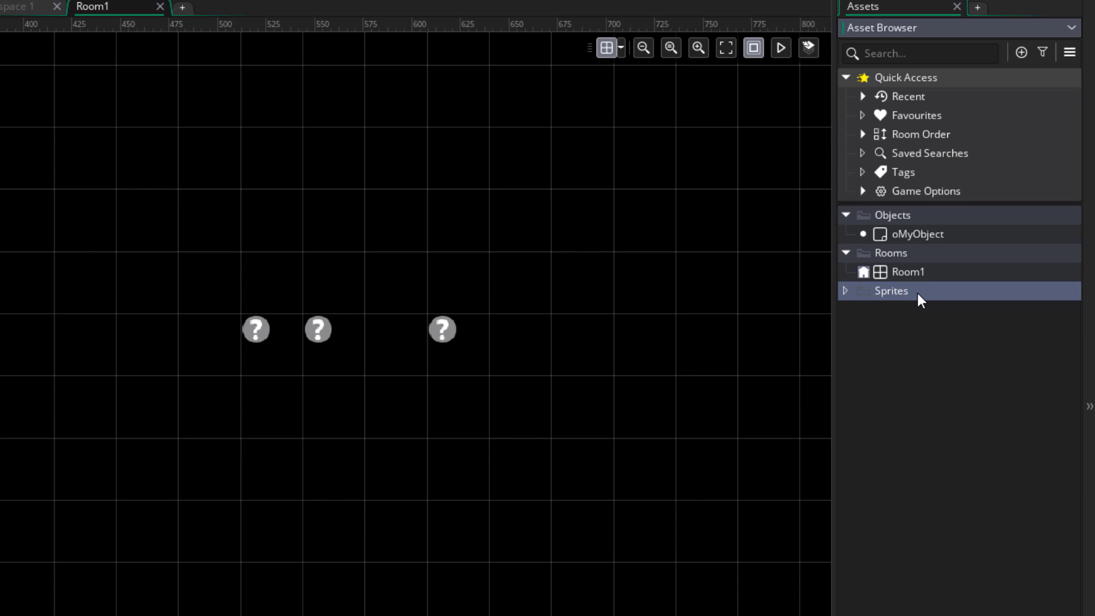
{"action": "left_click", "coordinate": [1022, 53]}
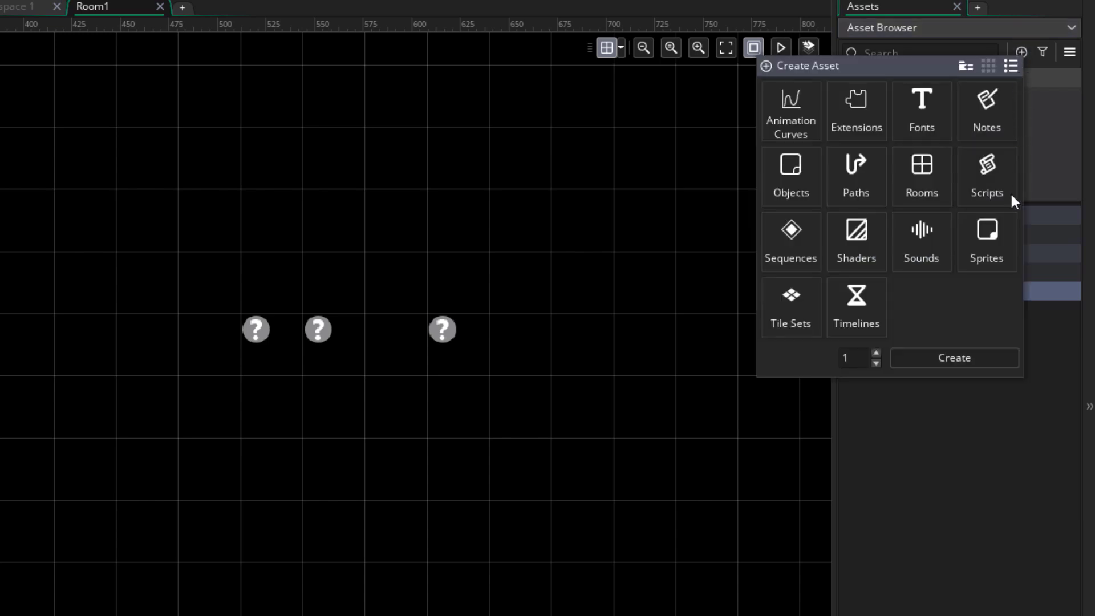
{"action": "left_click", "coordinate": [989, 248]}
{"action": "double_click", "coordinate": [989, 248]}
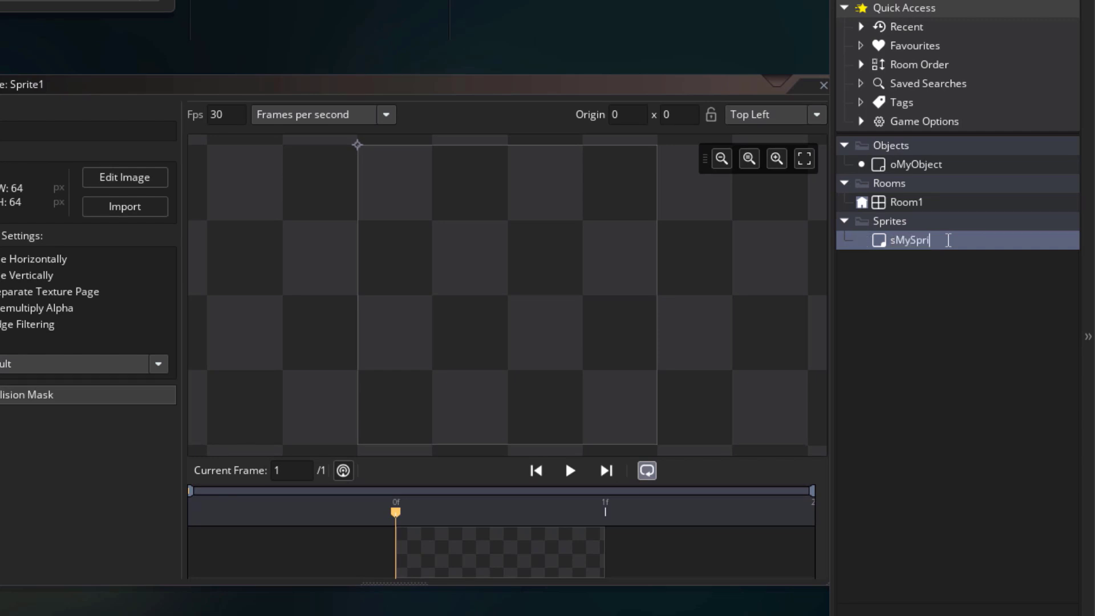
{"action": "key", "text": "Return"}
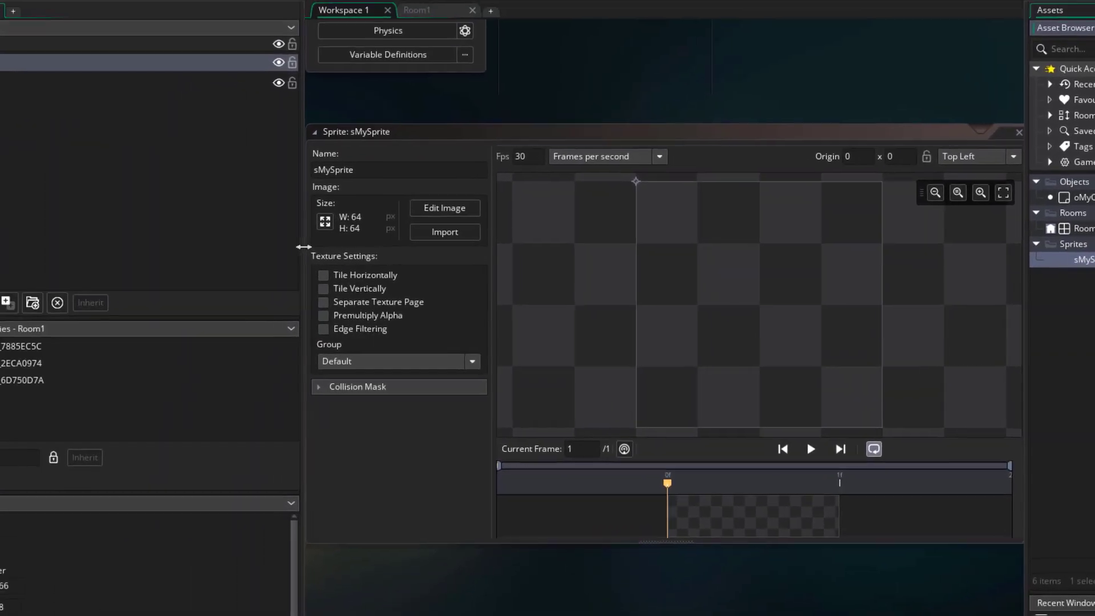
{"action": "left_click_drag", "start_coordinate": [304, 246], "coordinate": [109, 245]}
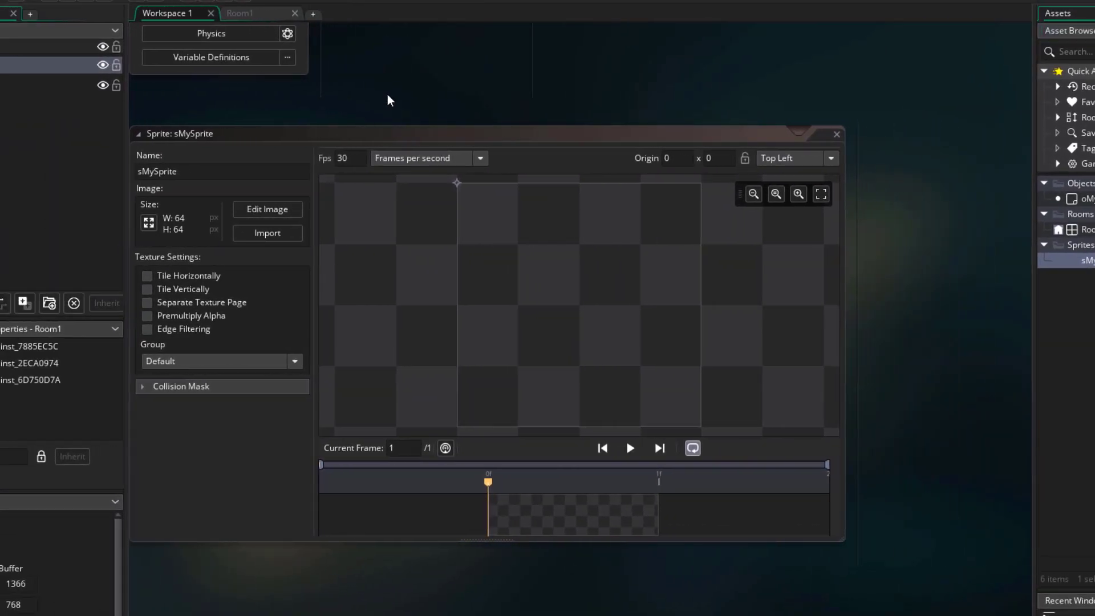
{"action": "middle_click_drag", "start_coordinate": [375, 91], "coordinate": [449, 96]}
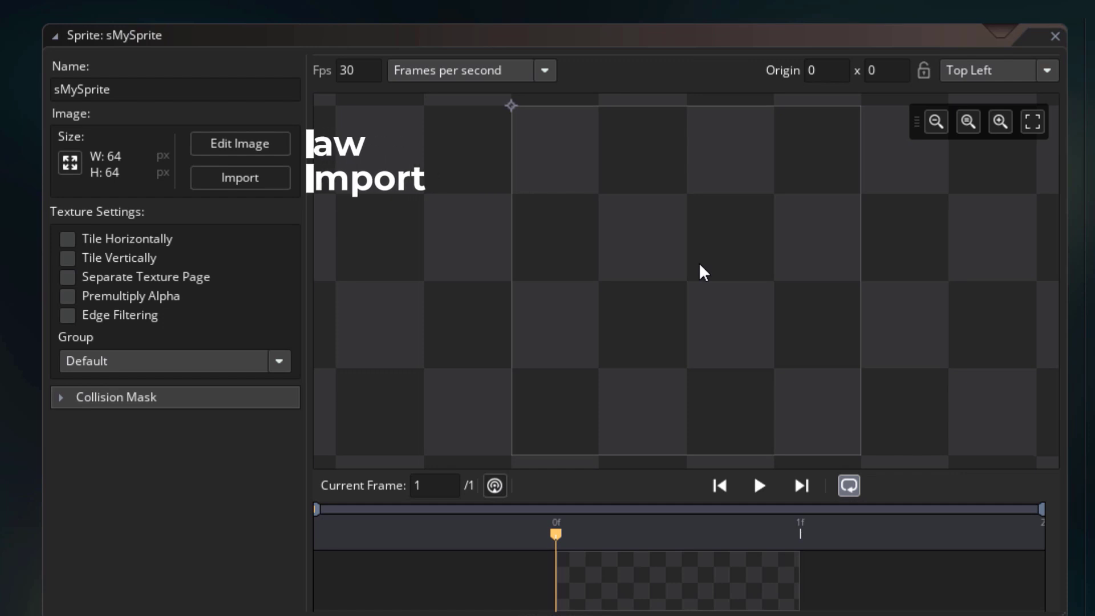
{"action": "left_click", "coordinate": [257, 147]}
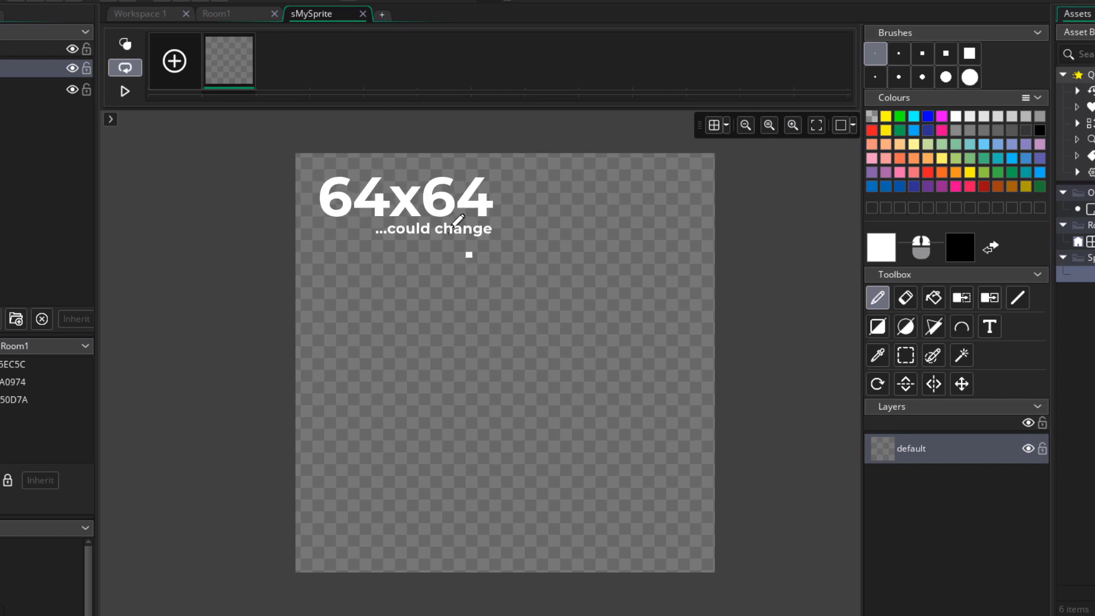
{"action": "left_click", "coordinate": [363, 14]}
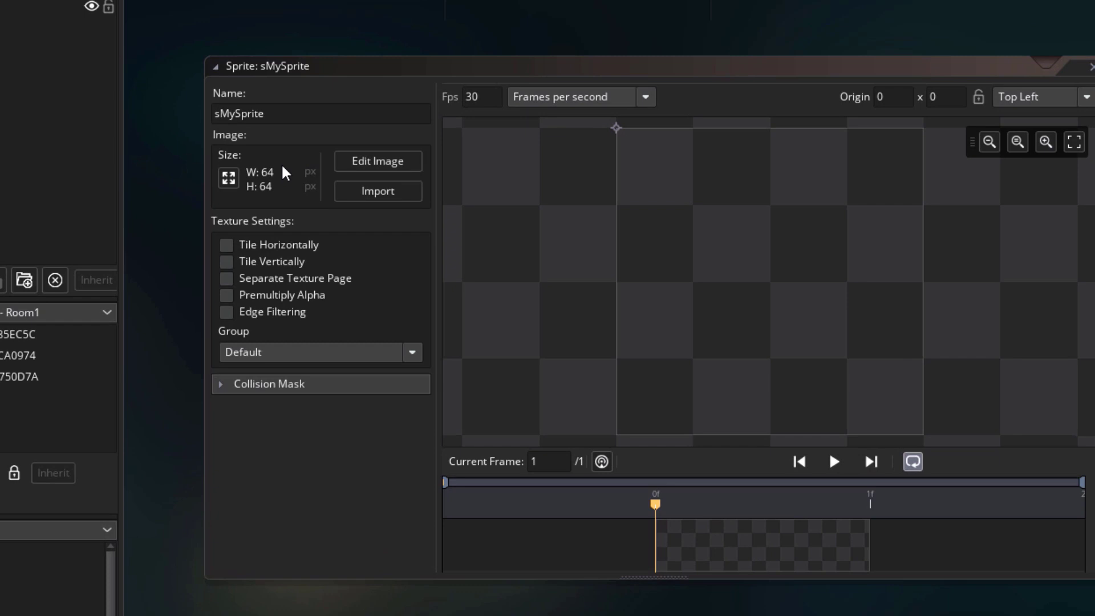
{"action": "left_click", "coordinate": [234, 175]}
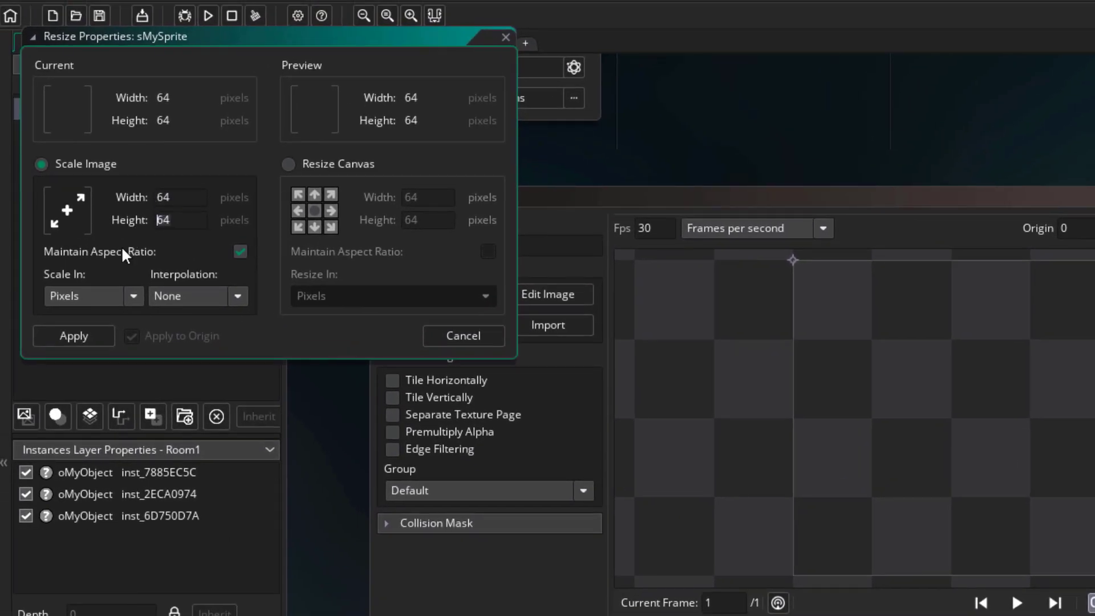
{"action": "left_click", "coordinate": [73, 336]}
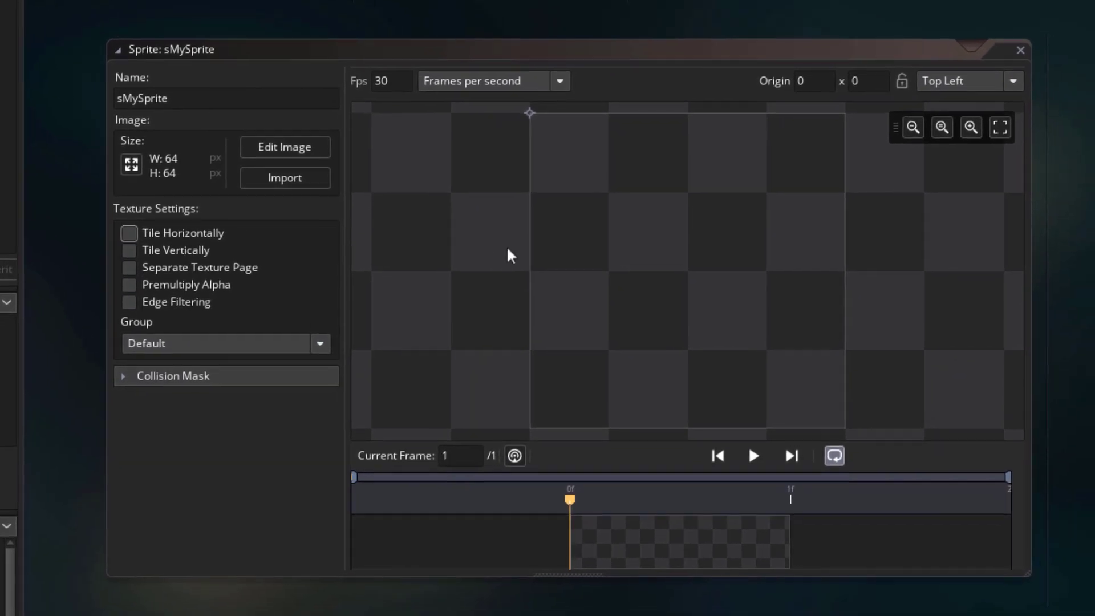
- Import shipYellow_manned.png into sMySprite and recentre it in the preview
{"action": "left_click", "coordinate": [303, 186]}
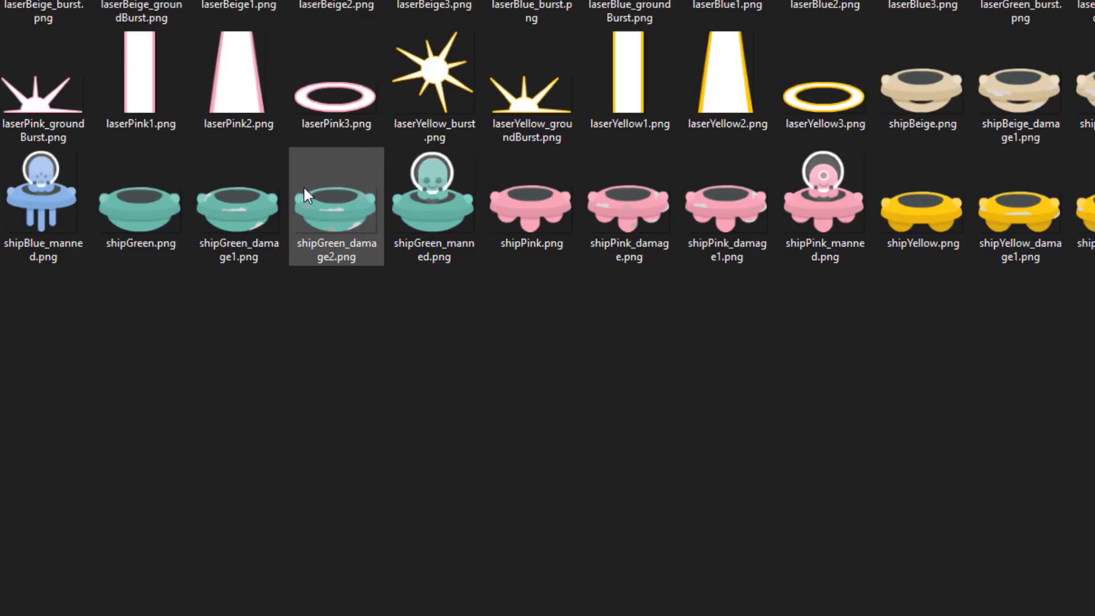
{"action": "double_click", "coordinate": [961, 220]}
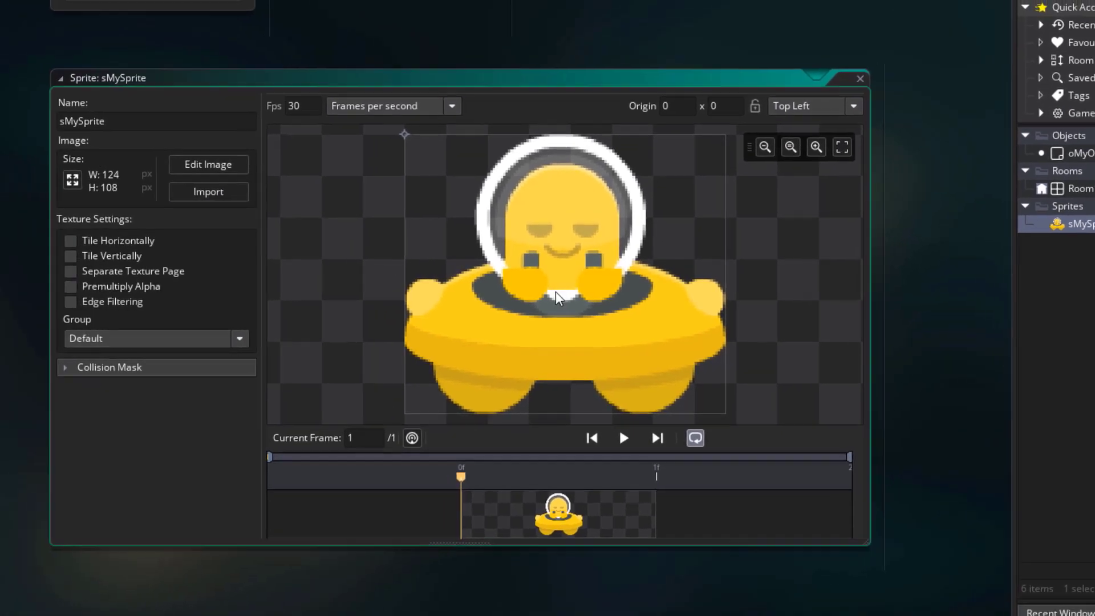
{"action": "scroll", "coordinate": [480, 290], "scroll_direction": "down", "scroll_amount": 3}
{"action": "middle_click_drag", "start_coordinate": [621, 321], "coordinate": [556, 328]}
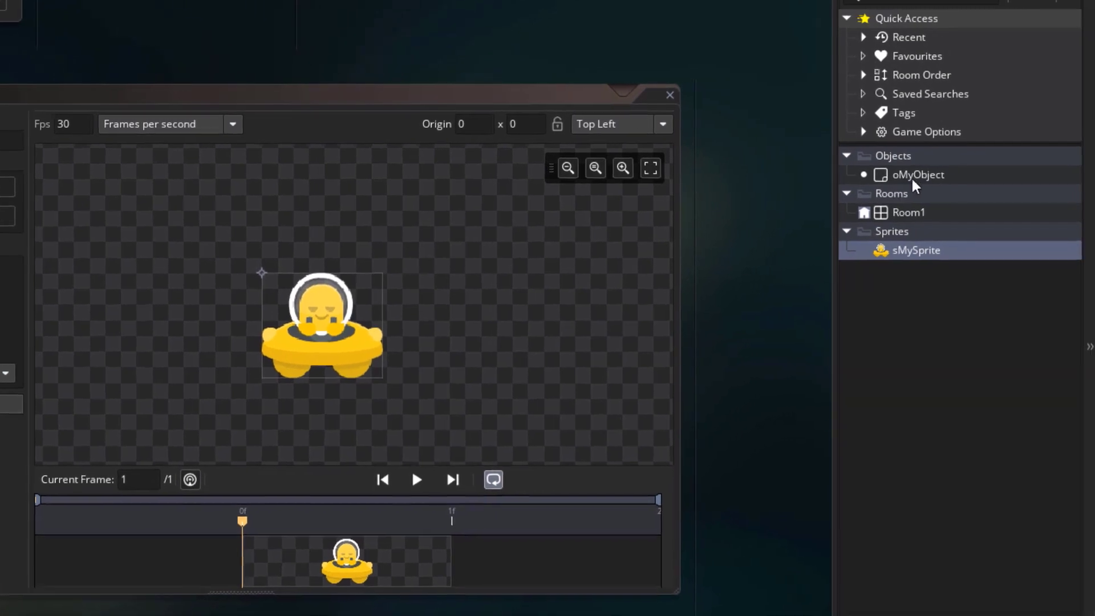
- Set oMyObject's sprite to sMySprite and view the yellow UFO instances in Room1
{"action": "double_click", "coordinate": [1019, 165]}
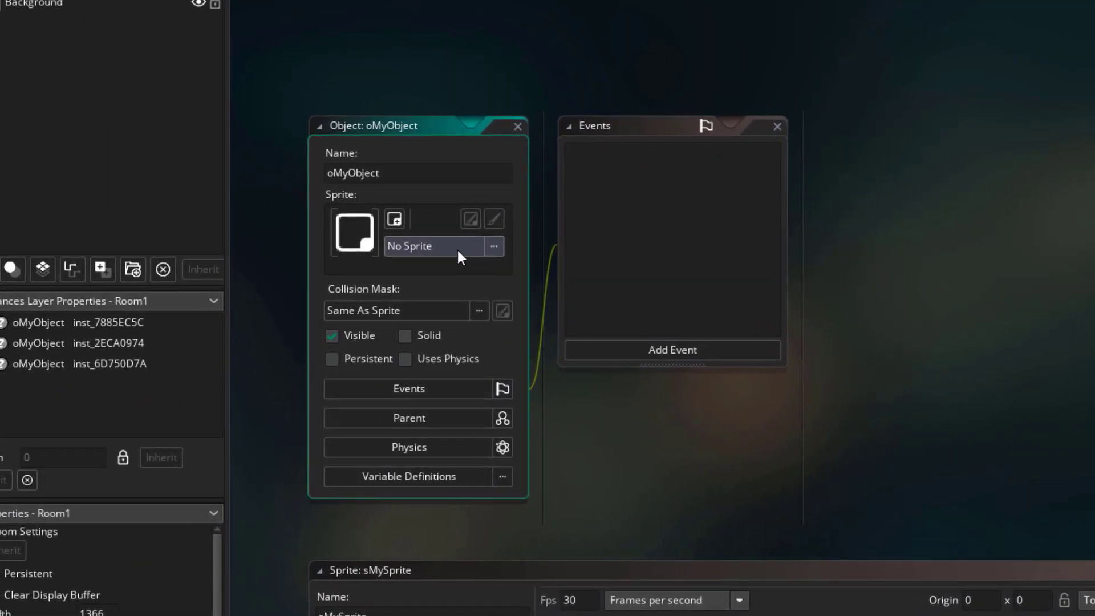
{"action": "left_click", "coordinate": [458, 251]}
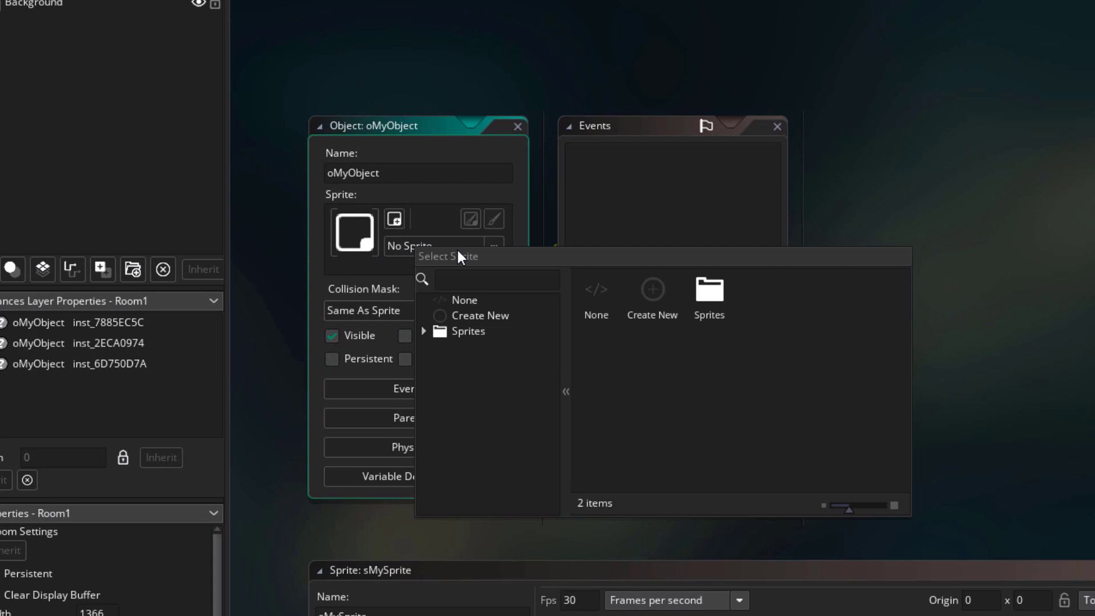
{"action": "double_click", "coordinate": [712, 294]}
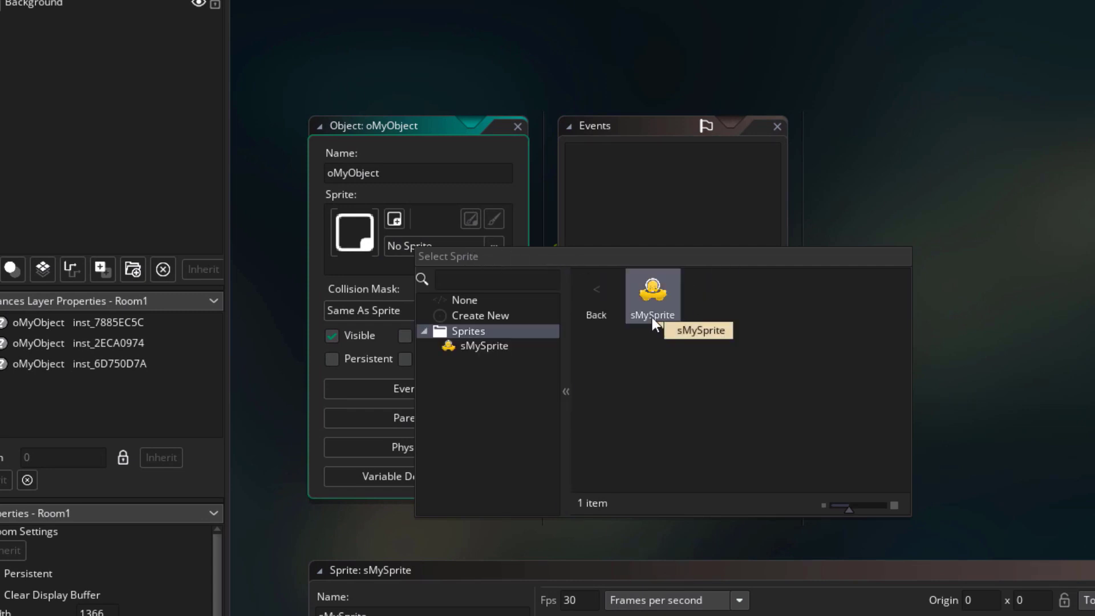
{"action": "double_click", "coordinate": [652, 317]}
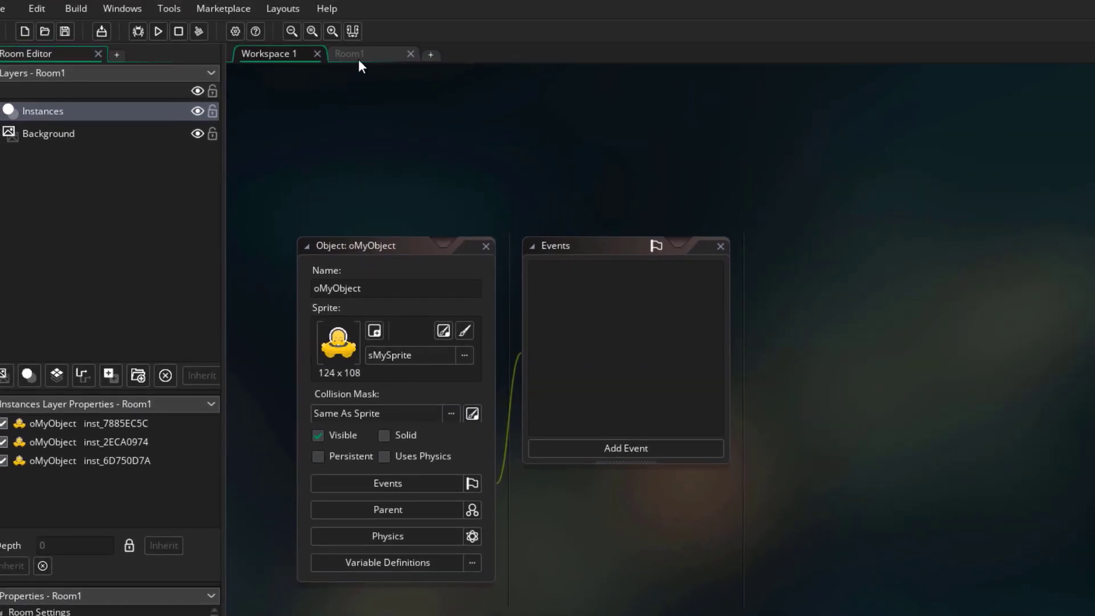
{"action": "left_click", "coordinate": [358, 57]}
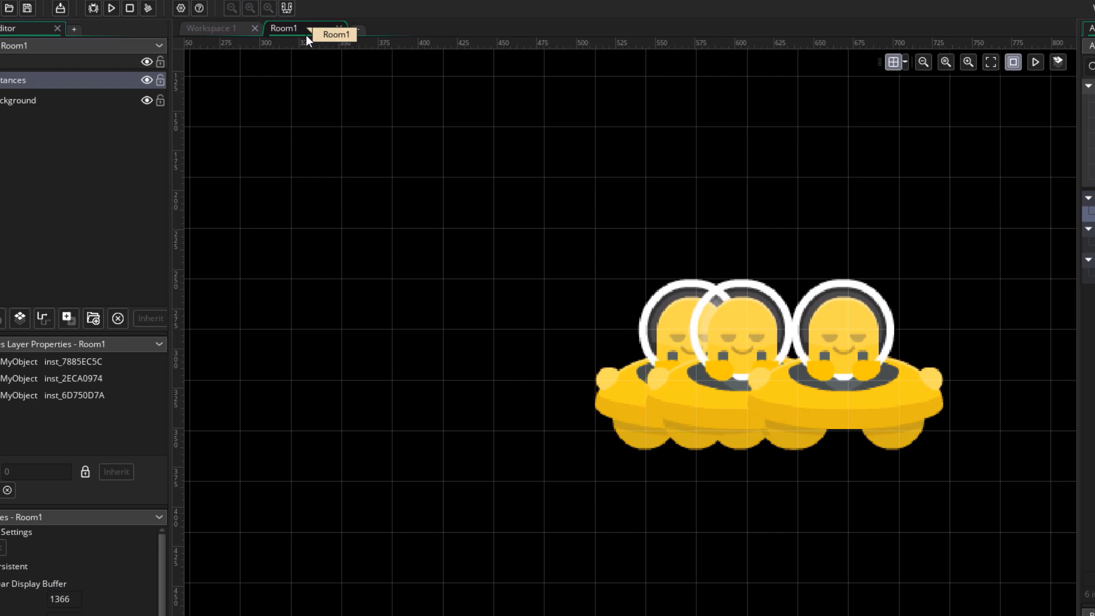
- Move two UFOs right and the back one left so all three separate, then run the game
{"action": "scroll", "coordinate": [793, 405], "scroll_direction": "down", "scroll_amount": 1}
{"action": "middle_click_drag", "start_coordinate": [773, 416], "coordinate": [617, 399]}
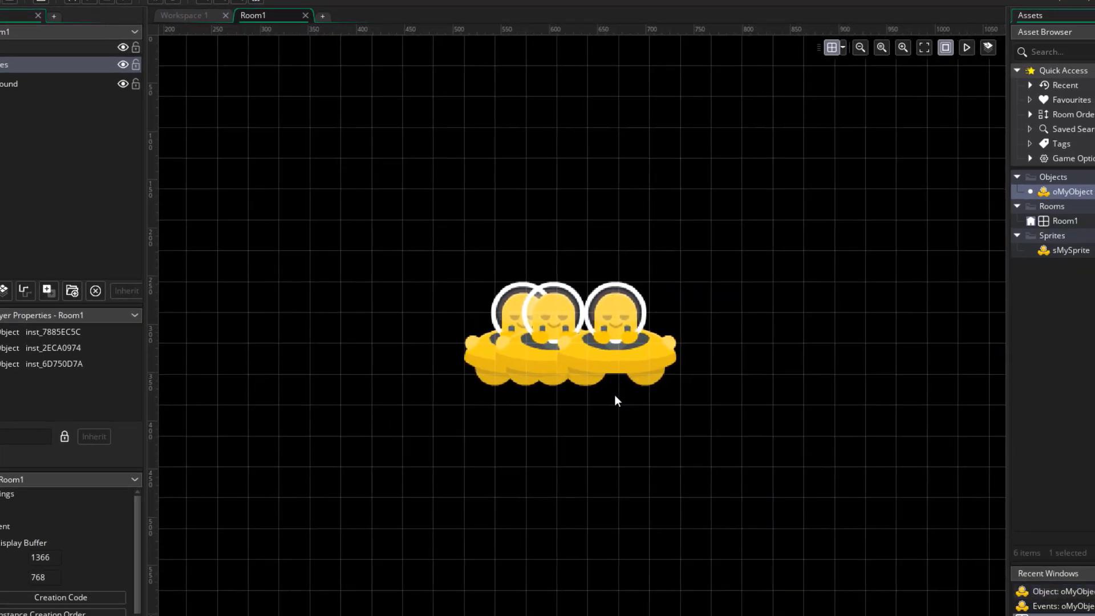
{"action": "left_click_drag", "start_coordinate": [621, 365], "coordinate": [767, 371]}
{"action": "left_click_drag", "start_coordinate": [486, 353], "coordinate": [360, 356]}
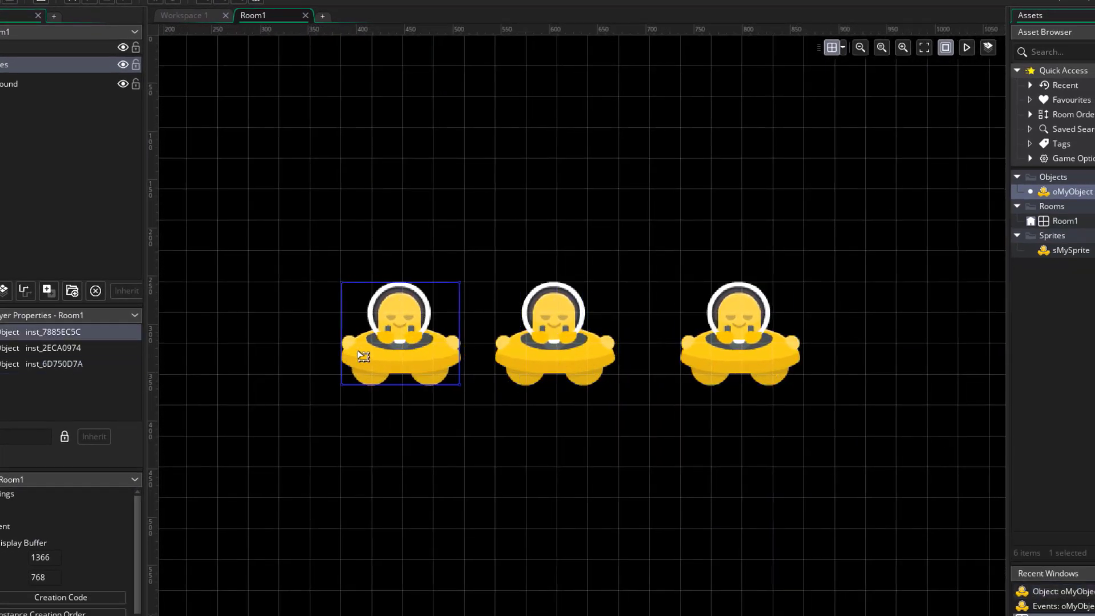
{"action": "left_click", "coordinate": [624, 452]}
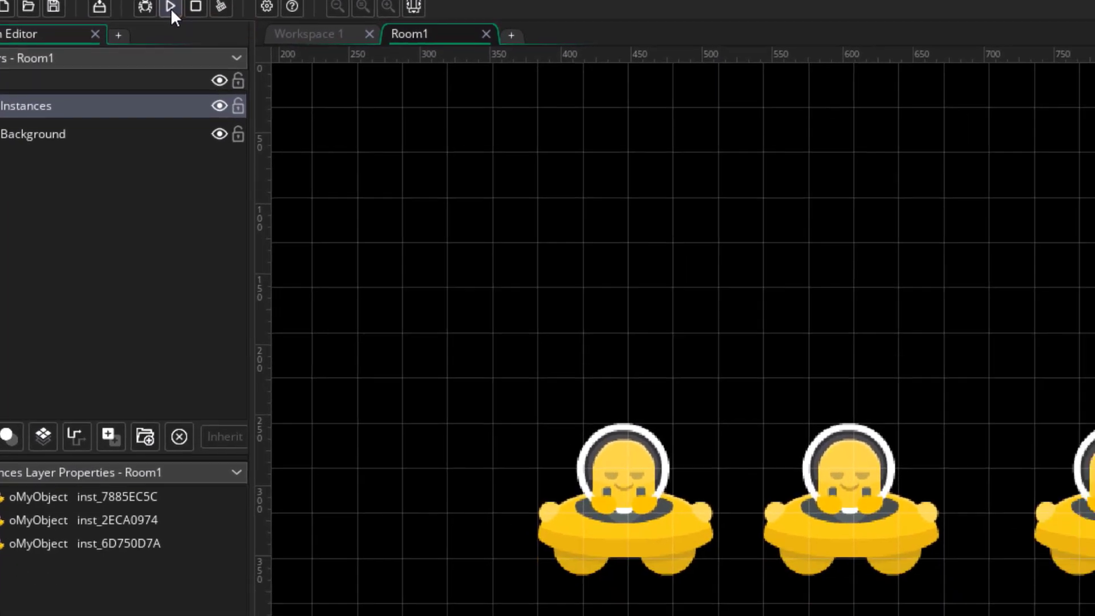
{"action": "left_click", "coordinate": [170, 8]}
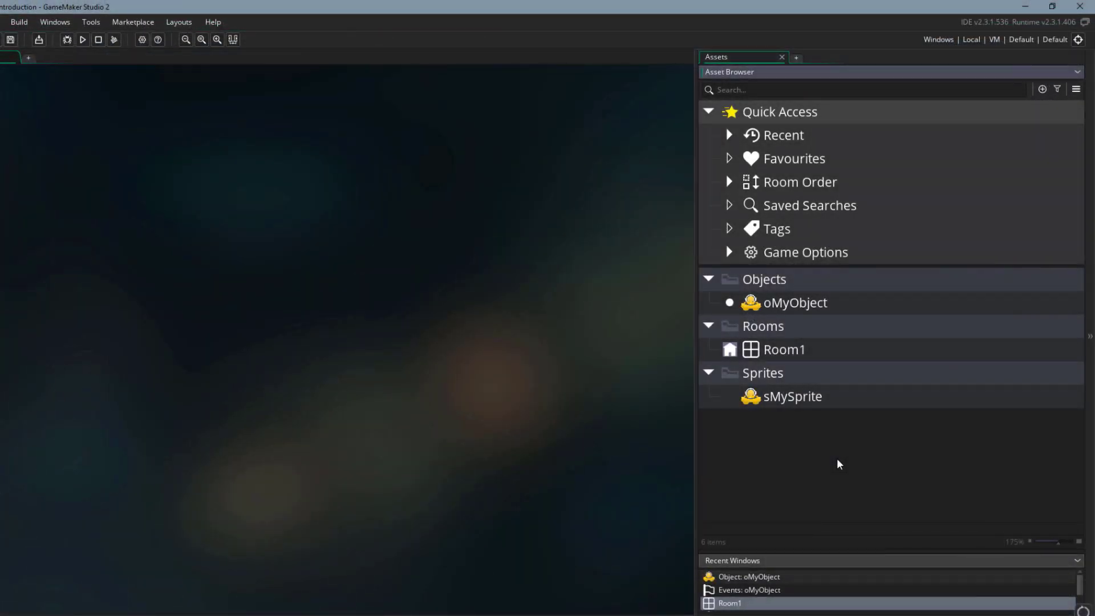
- Open sMySprite and oMyObject, then reopen Room1 with the three UFOs centred in view
{"action": "double_click", "coordinate": [834, 398]}
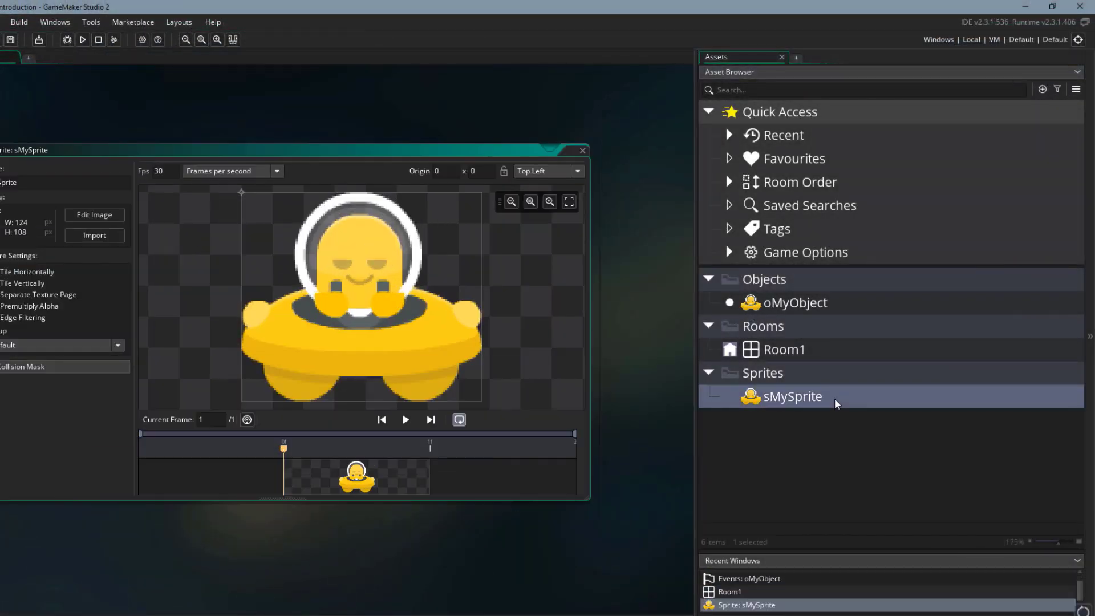
{"action": "double_click", "coordinate": [836, 297]}
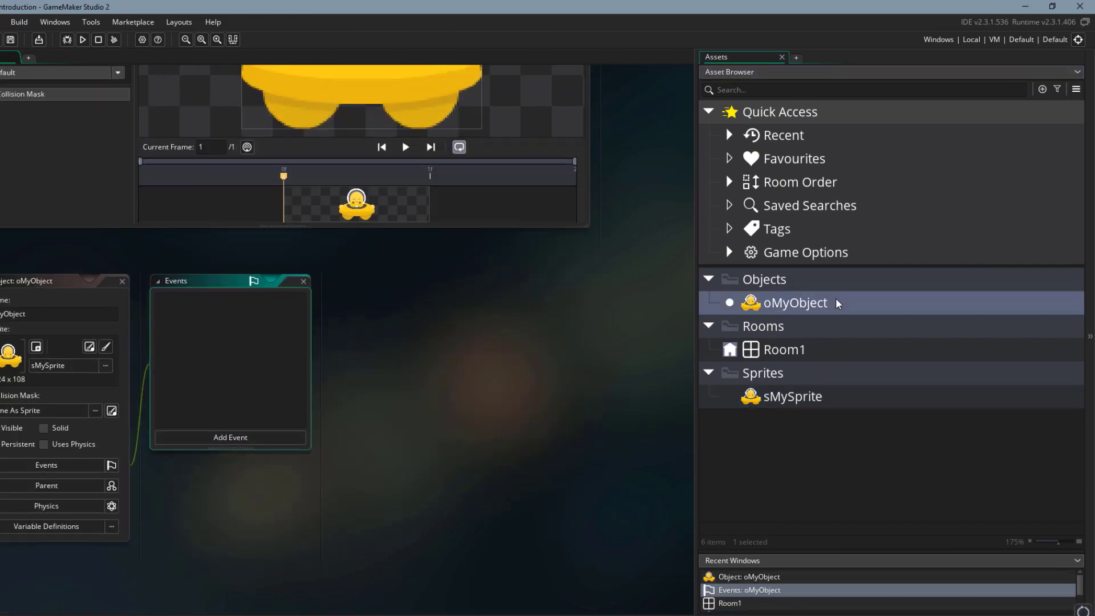
{"action": "double_click", "coordinate": [837, 349]}
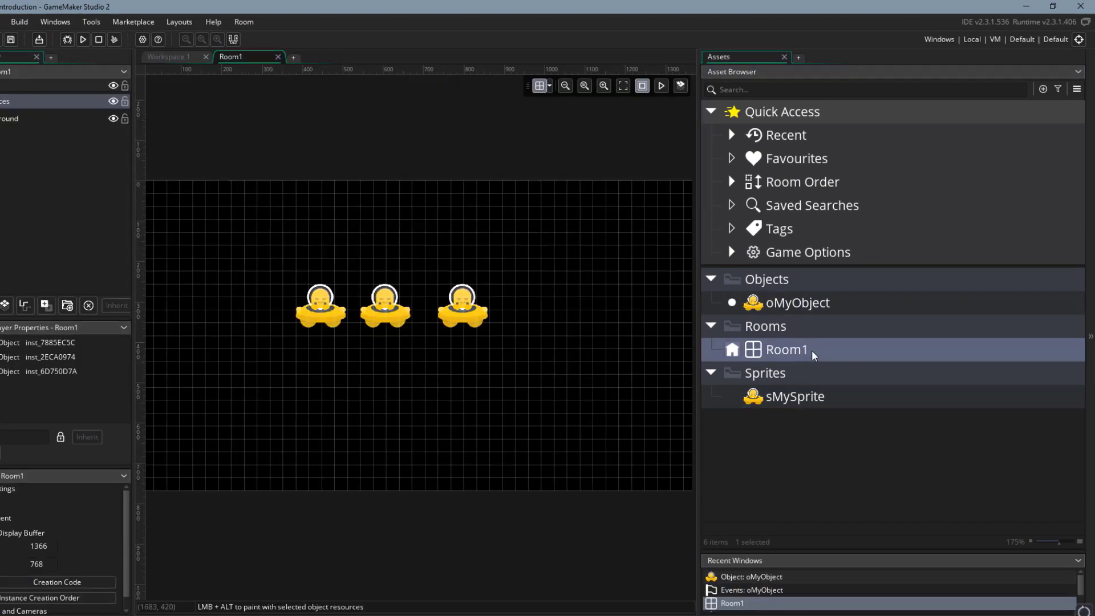
{"action": "scroll", "coordinate": [467, 328], "scroll_direction": "up", "scroll_amount": 3, "text": "ctrl"}
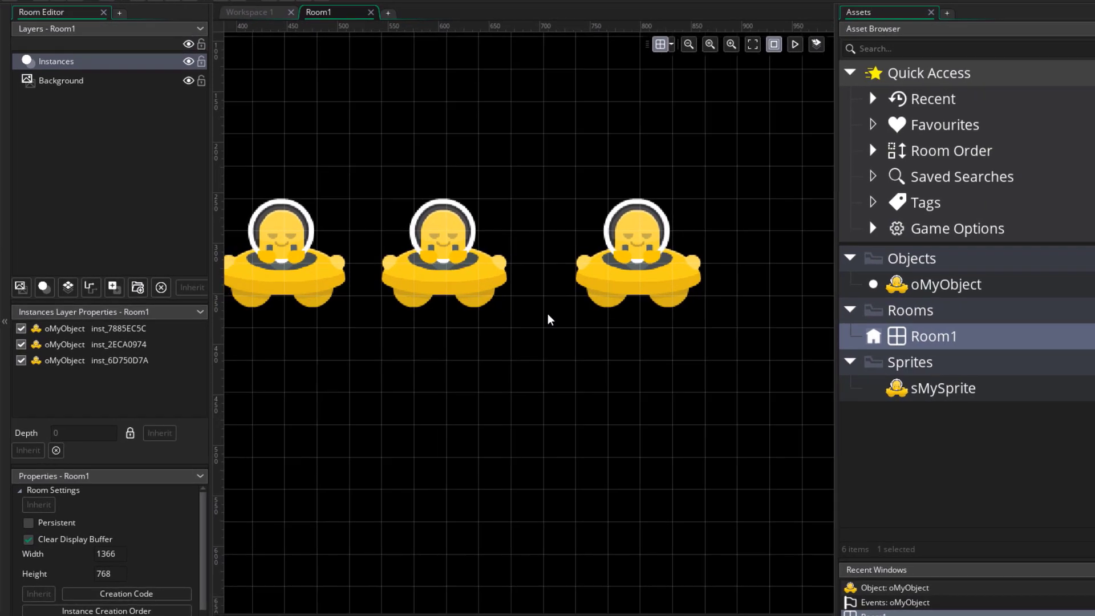
{"action": "middle_click_drag", "start_coordinate": [599, 318], "coordinate": [644, 318]}
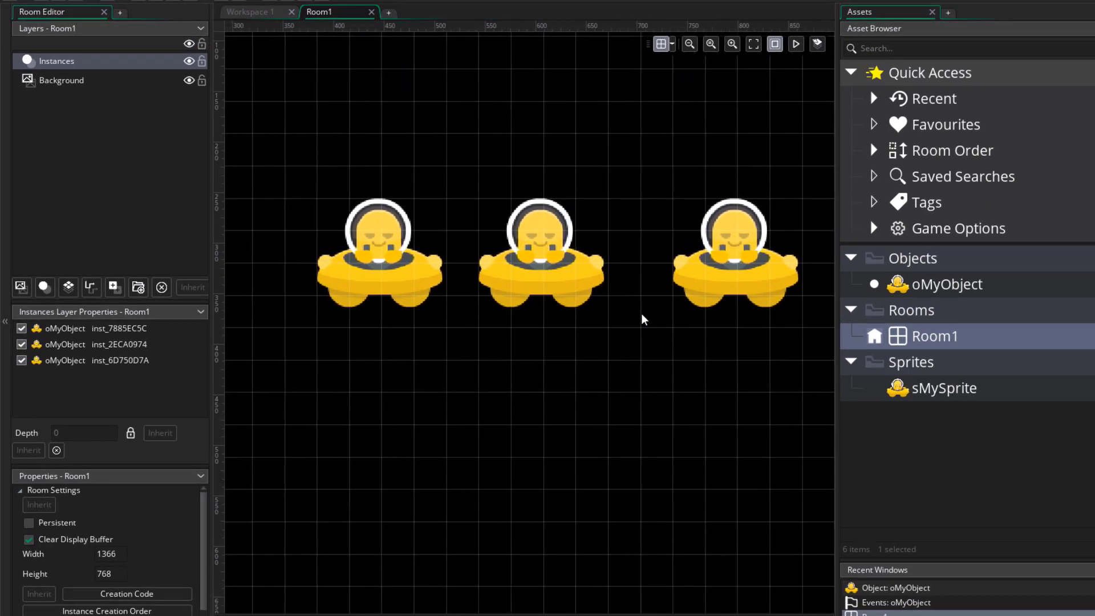